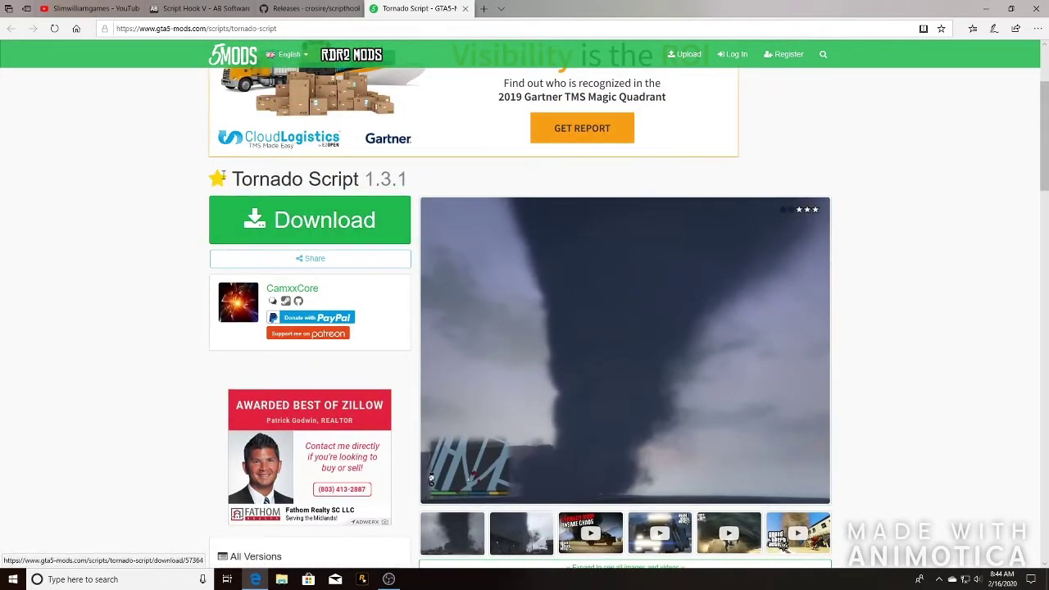
# Step: Review the Tornado Script 1.3.1 mod page for its description, additional requirements and installation instructions
pyautogui.moveTo(210, 184); pyautogui.dragTo(438, 192)
pyautogui.click(543, 253)
pyautogui.scroll(-3, 543, 253)
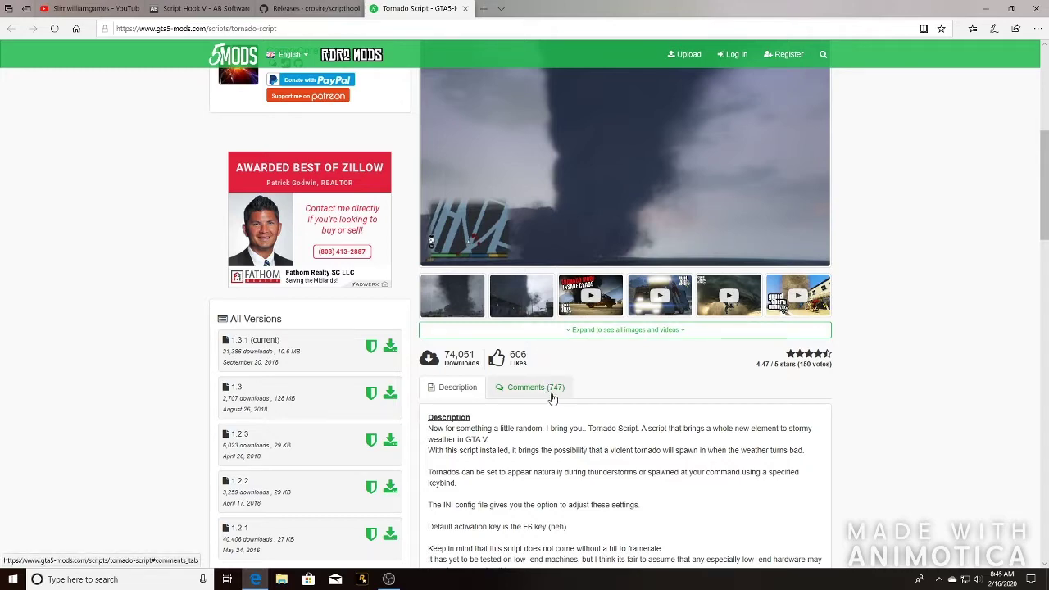
pyautogui.scroll(-5, 438, 296)
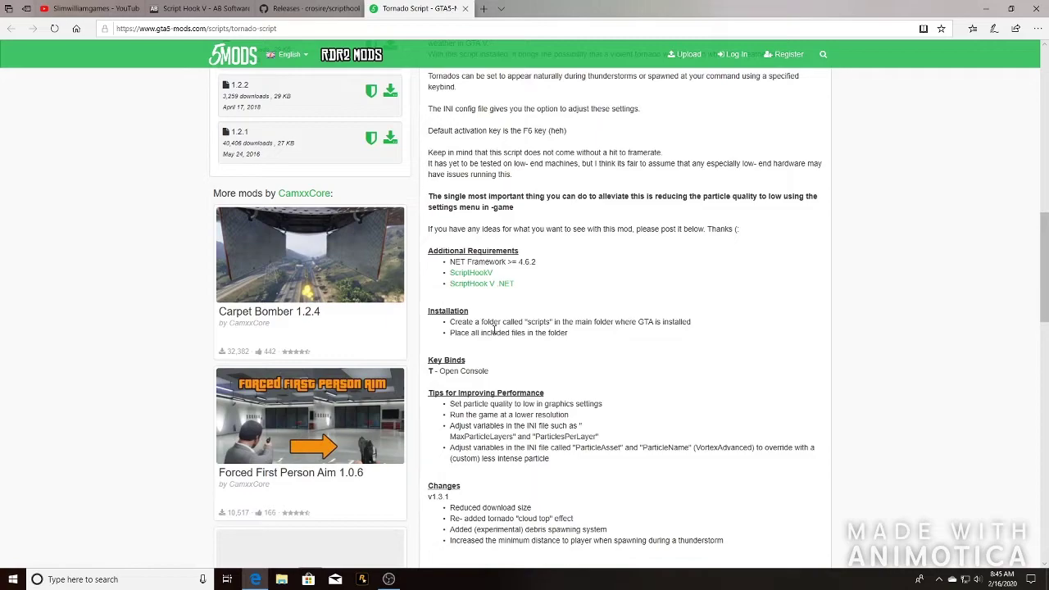
pyautogui.scroll(1, 416, 353)
pyautogui.scroll(-2, 420, 361)
pyautogui.scroll(10, 474, 389)
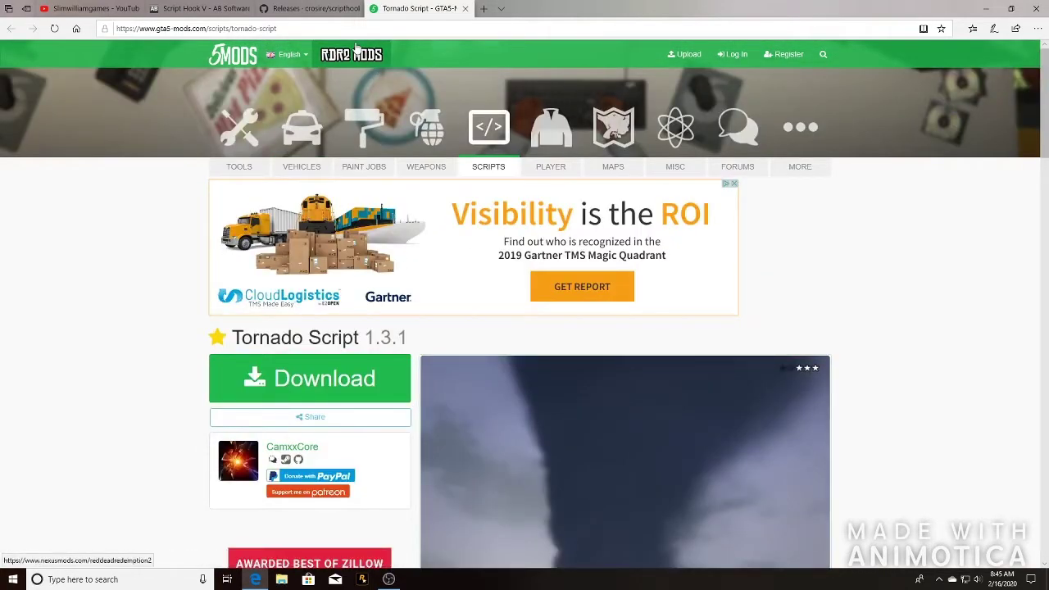
pyautogui.scroll(-10, 486, 327)
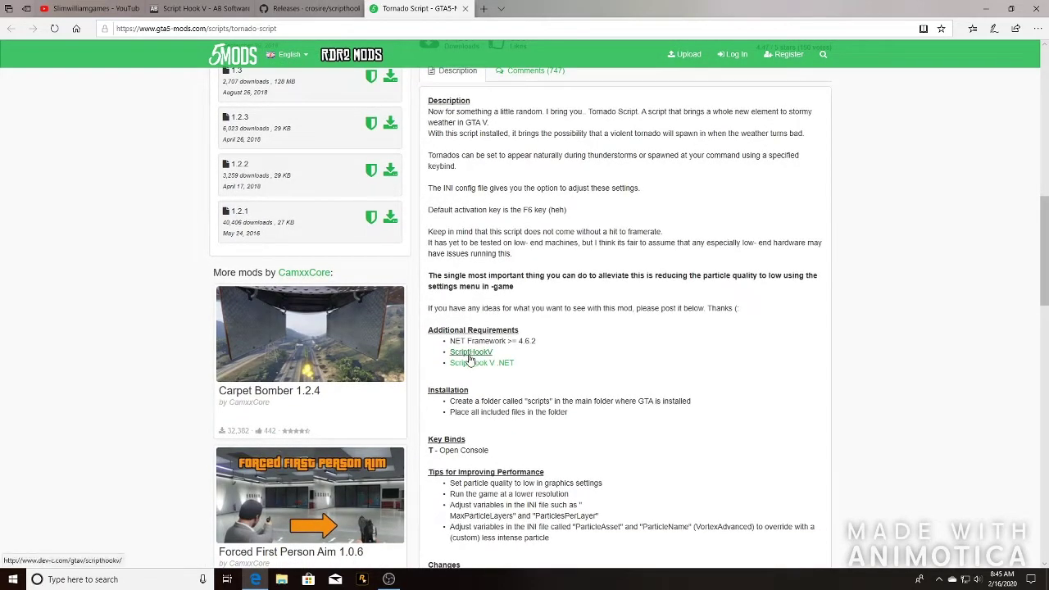
pyautogui.scroll(-1, 468, 358)
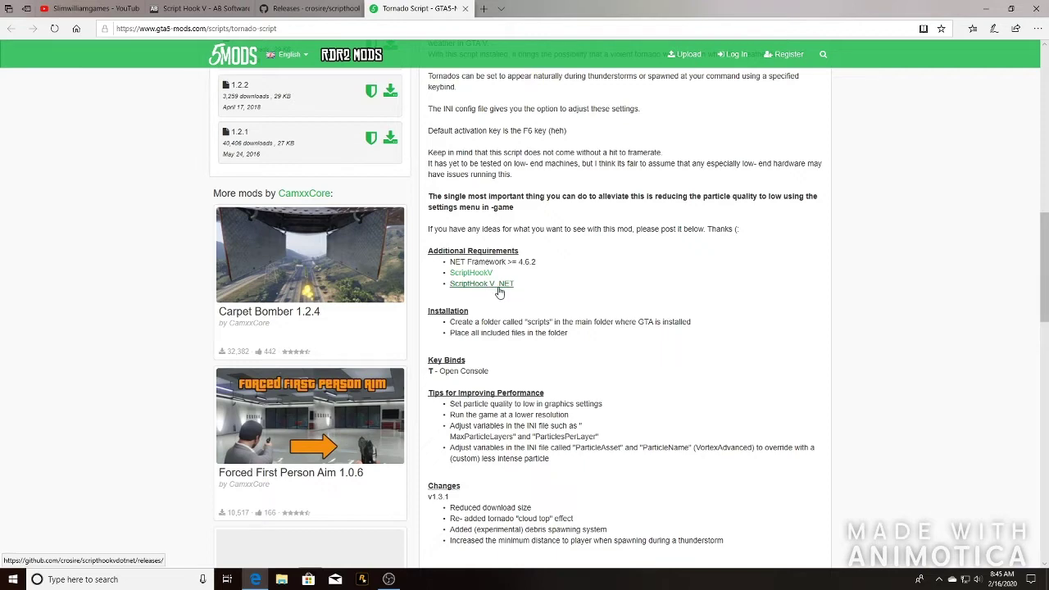
pyautogui.scroll(15, 507, 292)
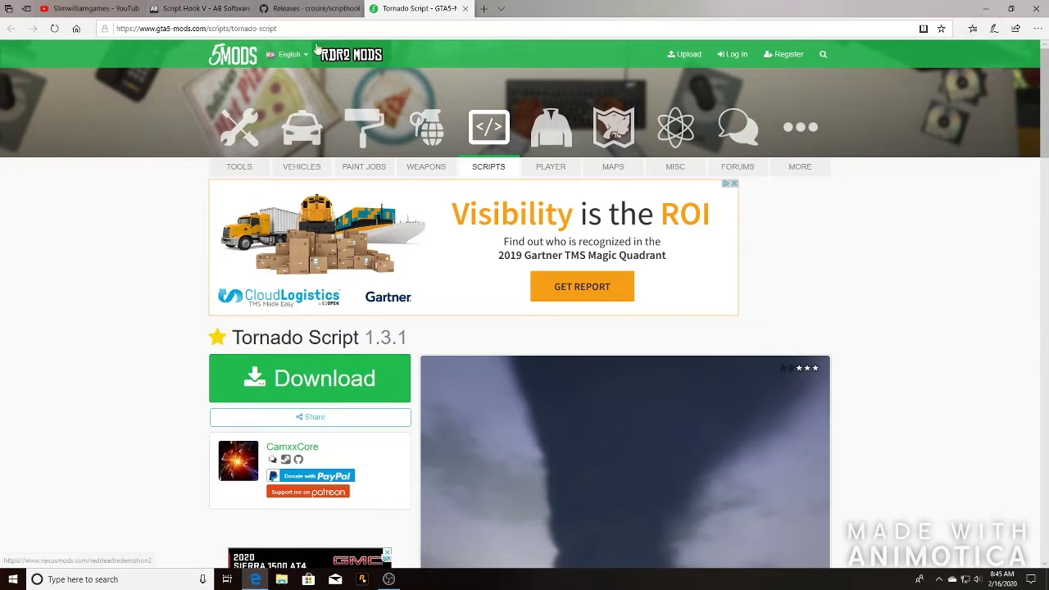
# Step: Download Script Hook V v1.0.1868.0 from its AB Software Development page and open the zip archive with the browser out of the way
pyautogui.click(188, 8)
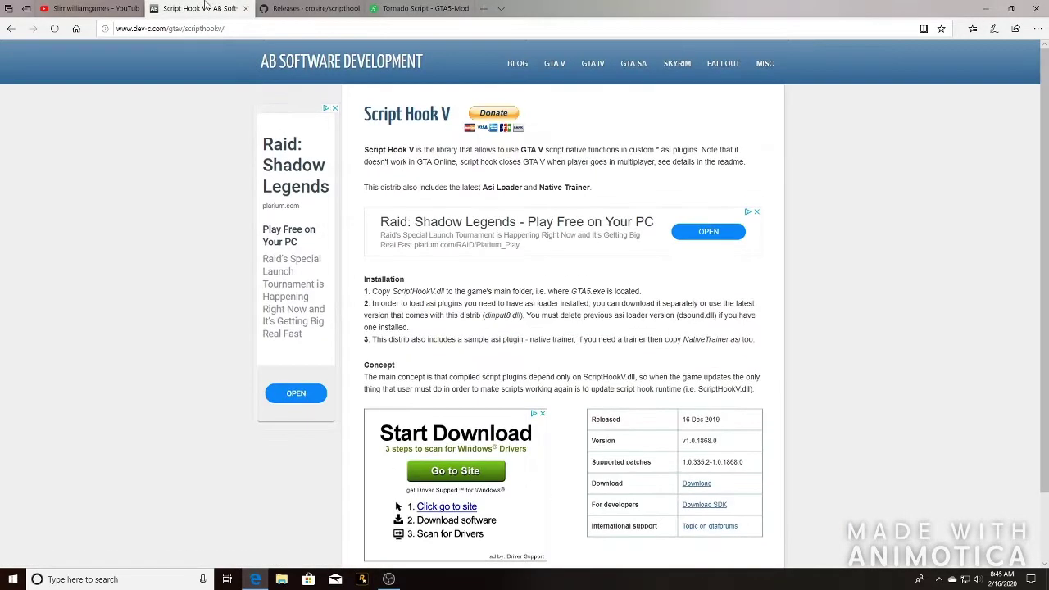
pyautogui.scroll(-2, 671, 470)
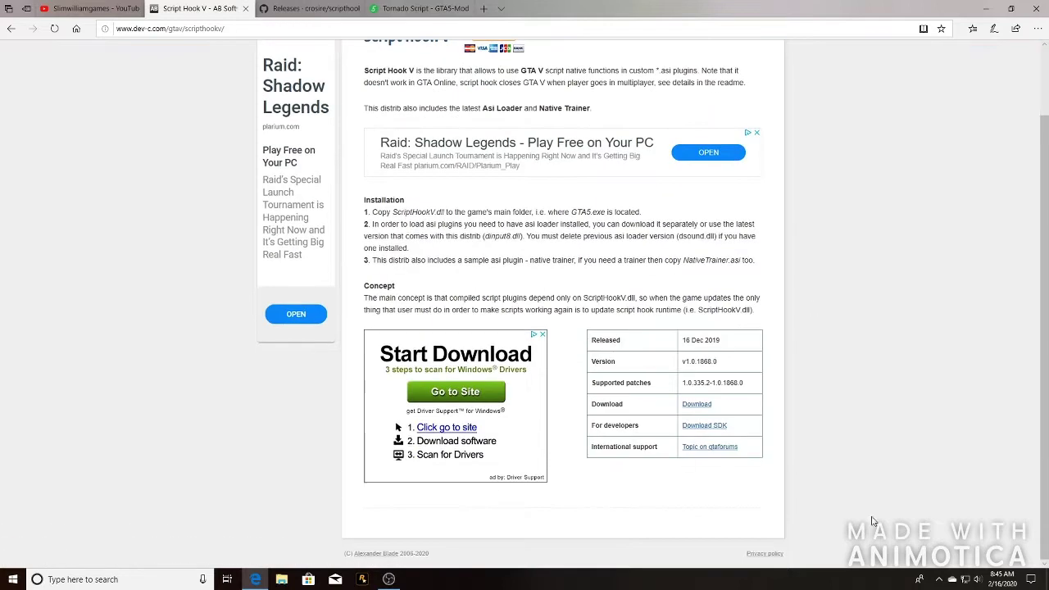
pyautogui.click(700, 407)
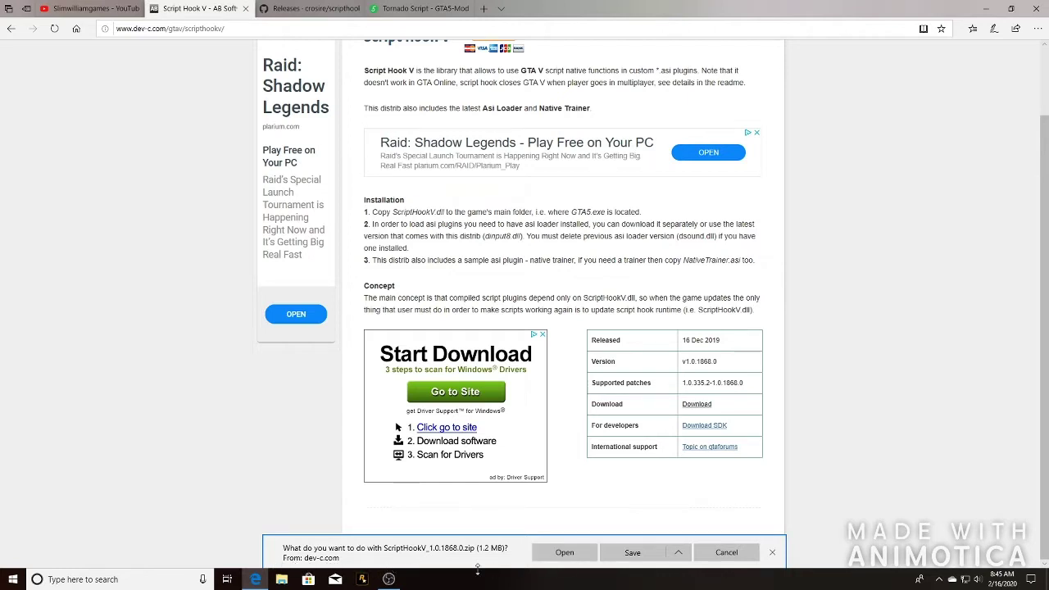
pyautogui.click(567, 553)
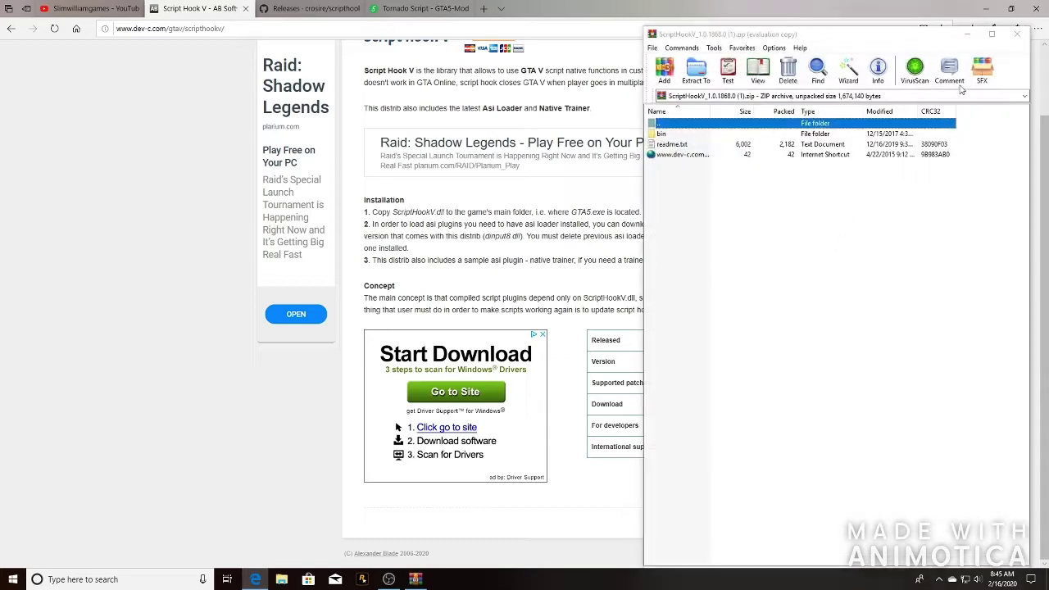
pyautogui.click(987, 8)
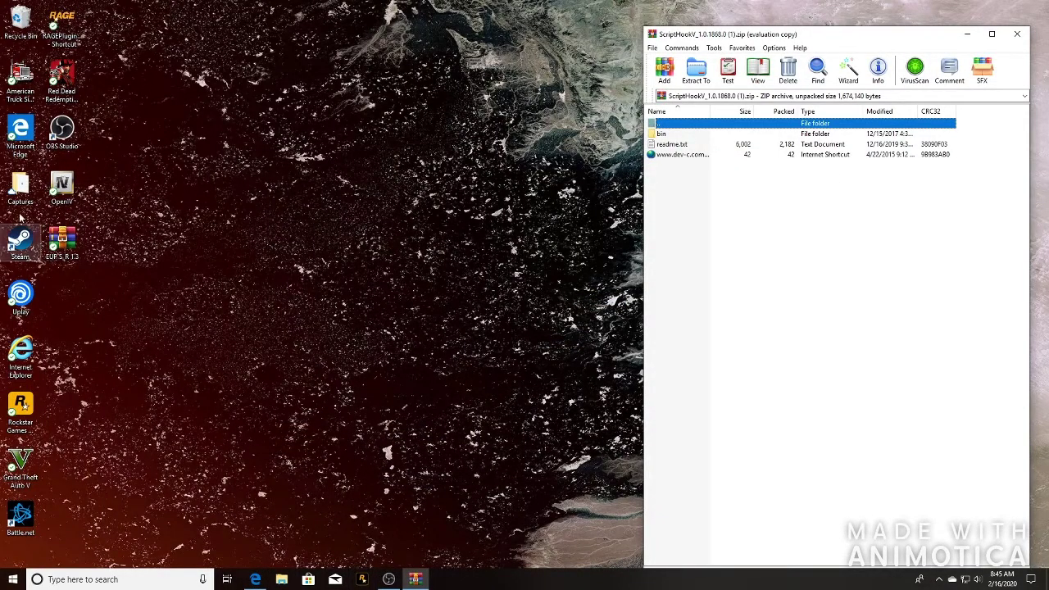
pyautogui.doubleClick(21, 240)
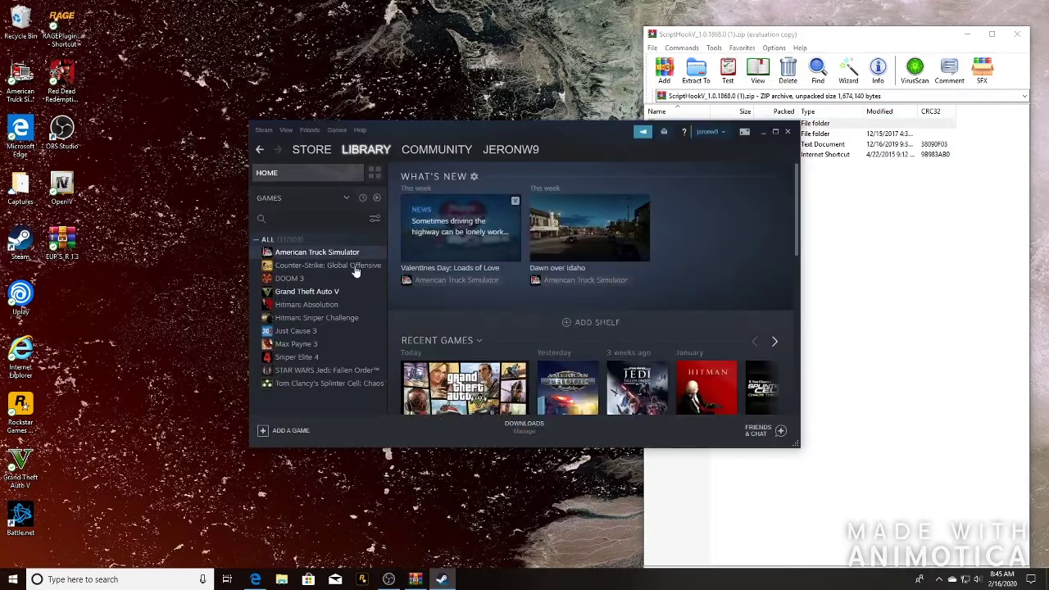
pyautogui.rightClick(289, 294)
pyautogui.click(315, 369)
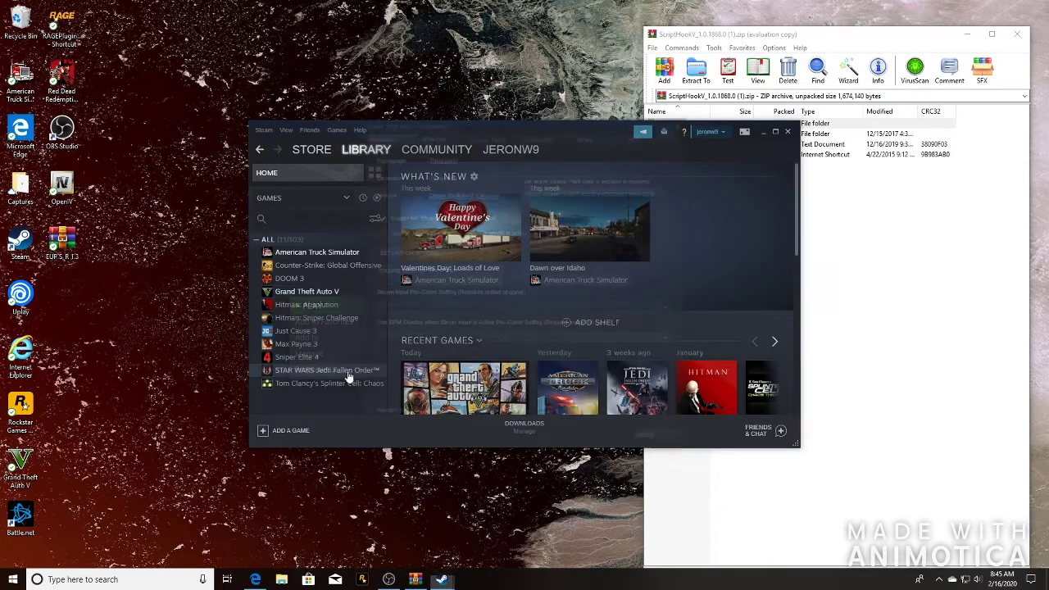
pyautogui.click(488, 134)
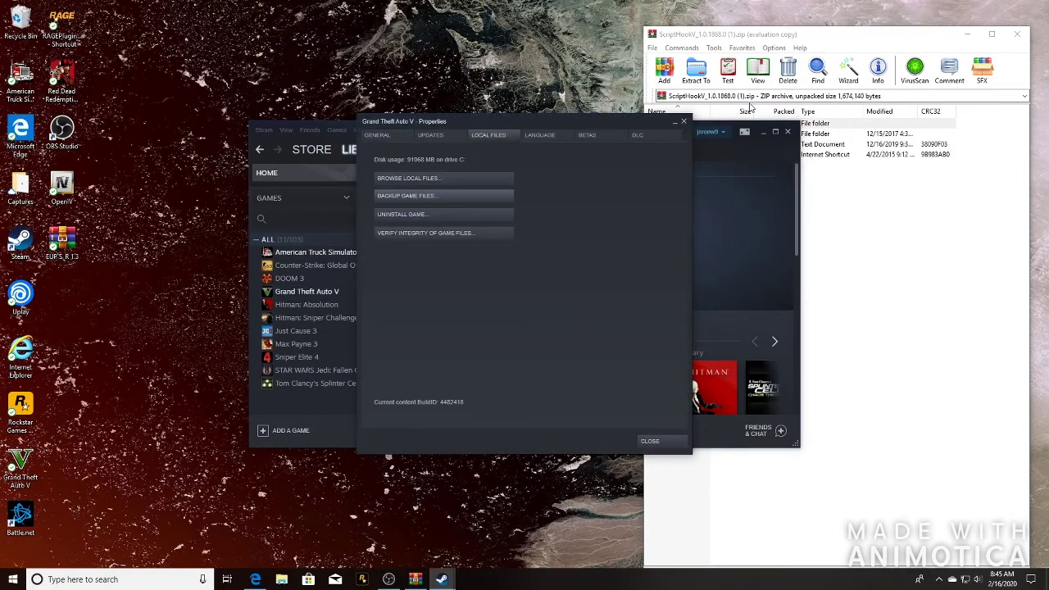
pyautogui.click(683, 121)
pyautogui.click(764, 133)
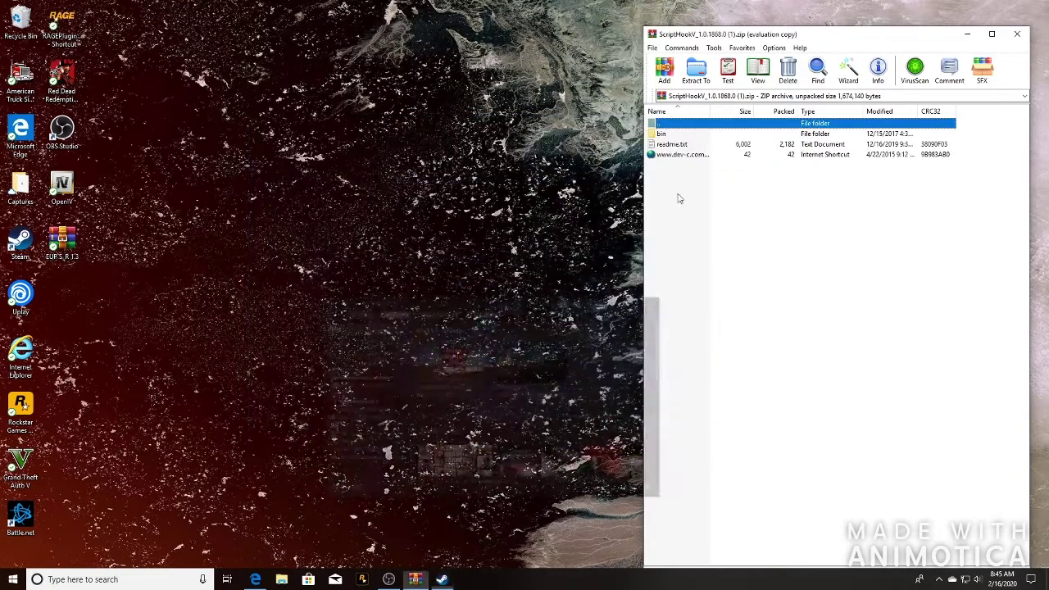
# Step: Check the local storage drives in the Windows system settings, and close the settings window
pyautogui.click(13, 583)
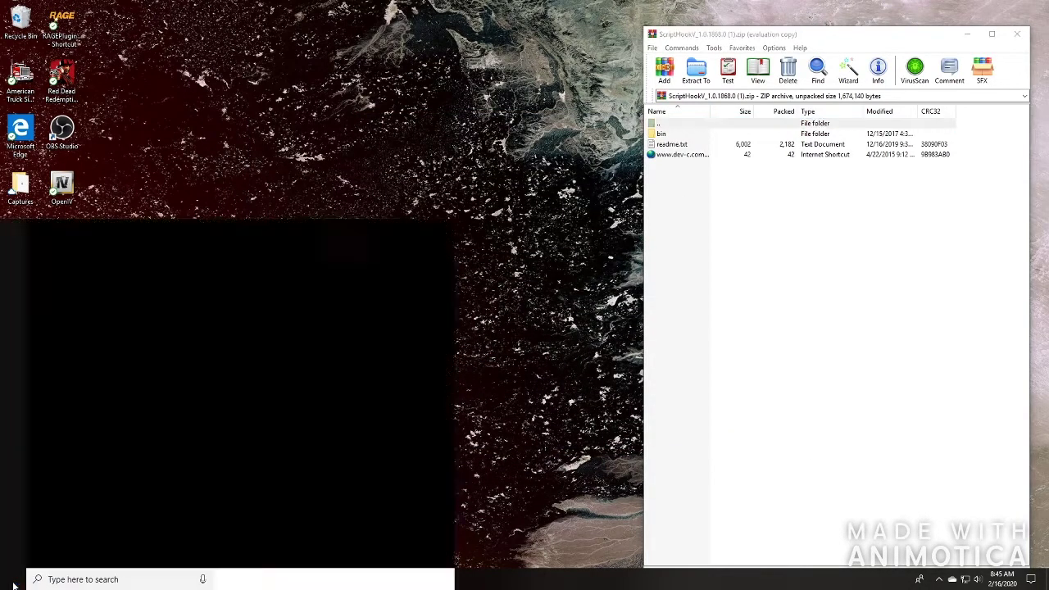
pyautogui.click(13, 529)
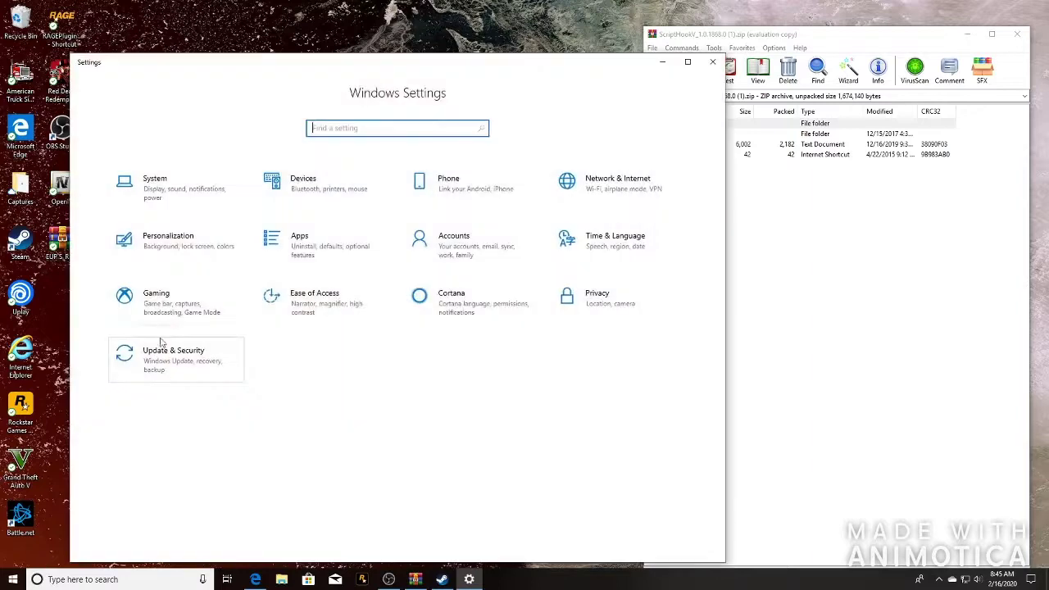
pyautogui.click(172, 200)
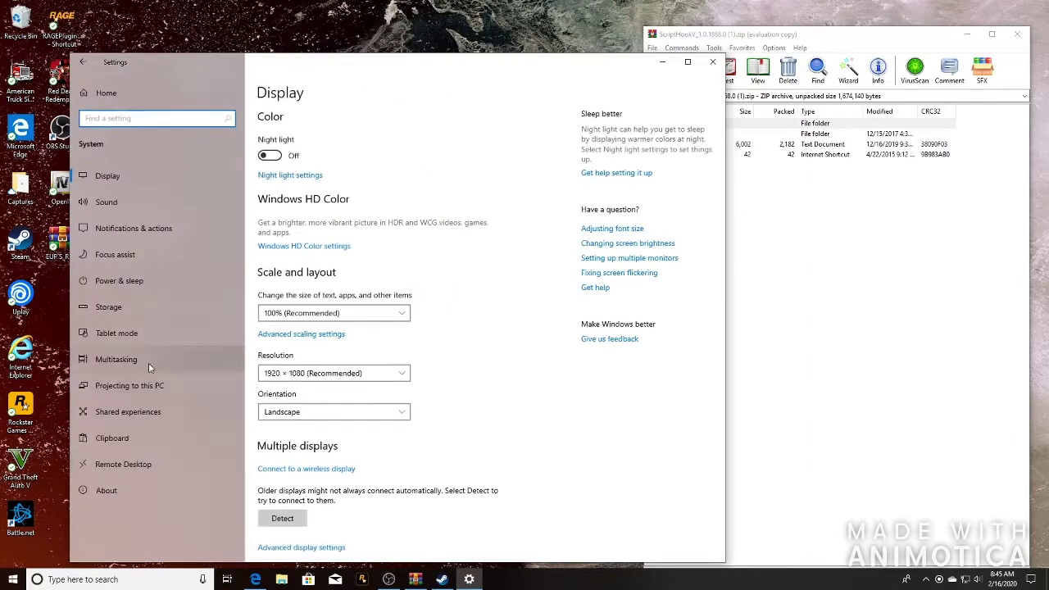
pyautogui.click(137, 307)
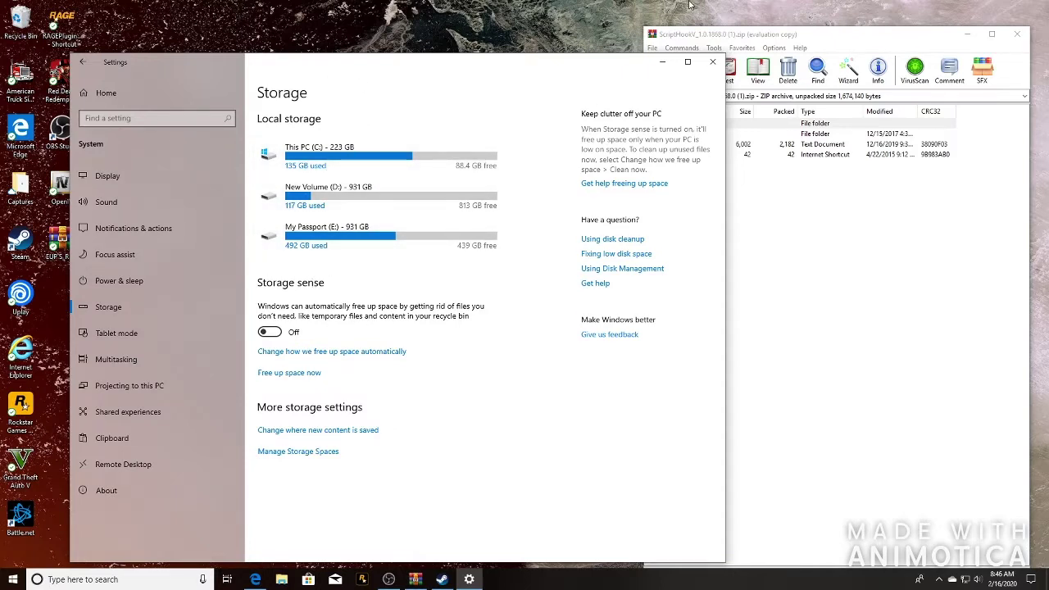
pyautogui.click(712, 61)
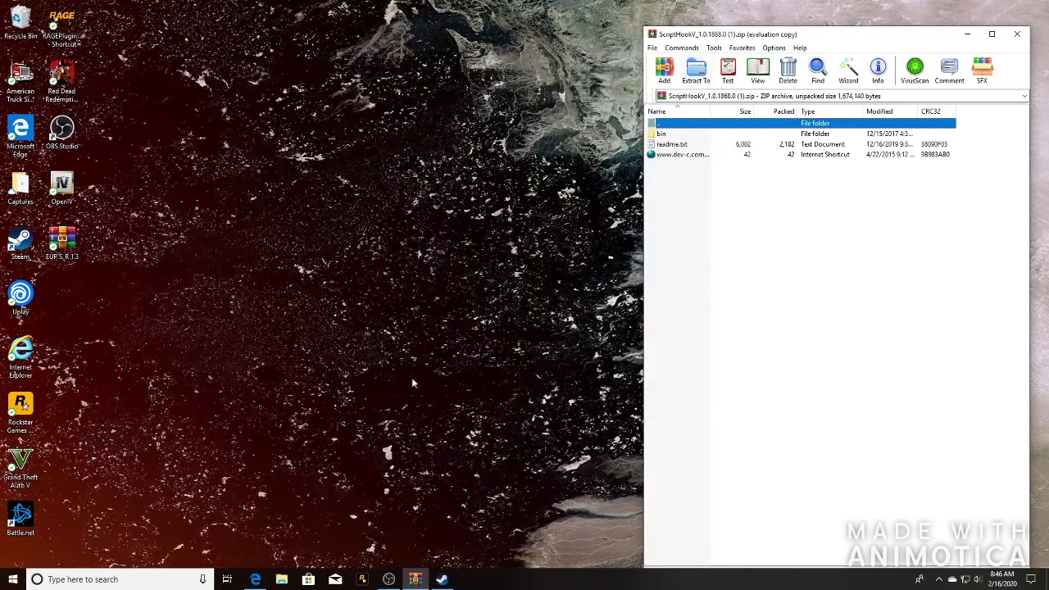
# Step: Open the Grand Theft Auto V installation folder through the game's local files properties in Steam, and close Steam
pyautogui.click(441, 580)
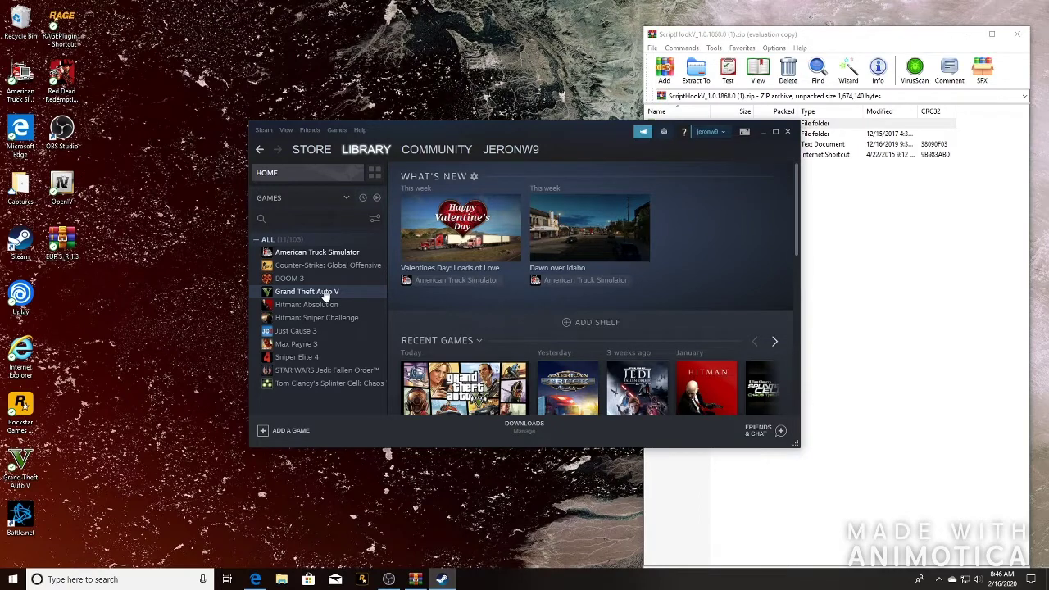
pyautogui.rightClick(344, 293)
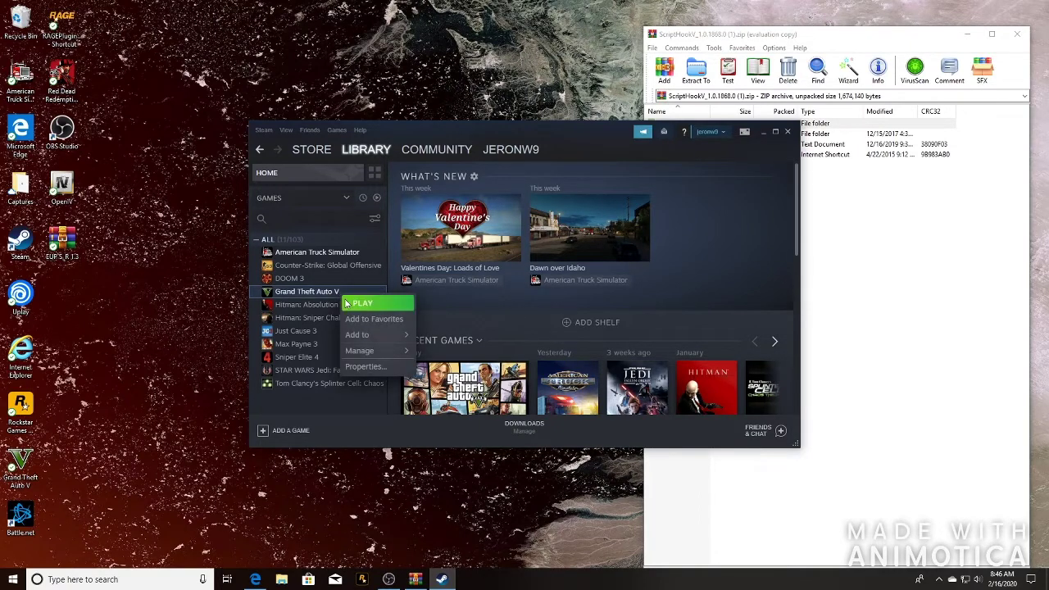
pyautogui.moveTo(360, 350)
pyautogui.click(368, 366)
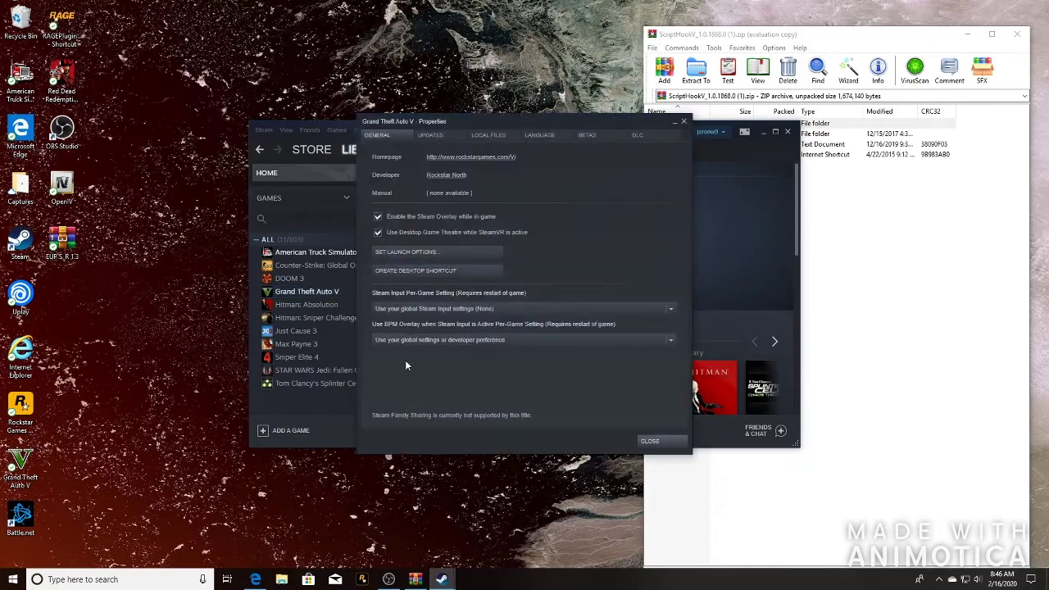
pyautogui.click(501, 134)
pyautogui.click(448, 178)
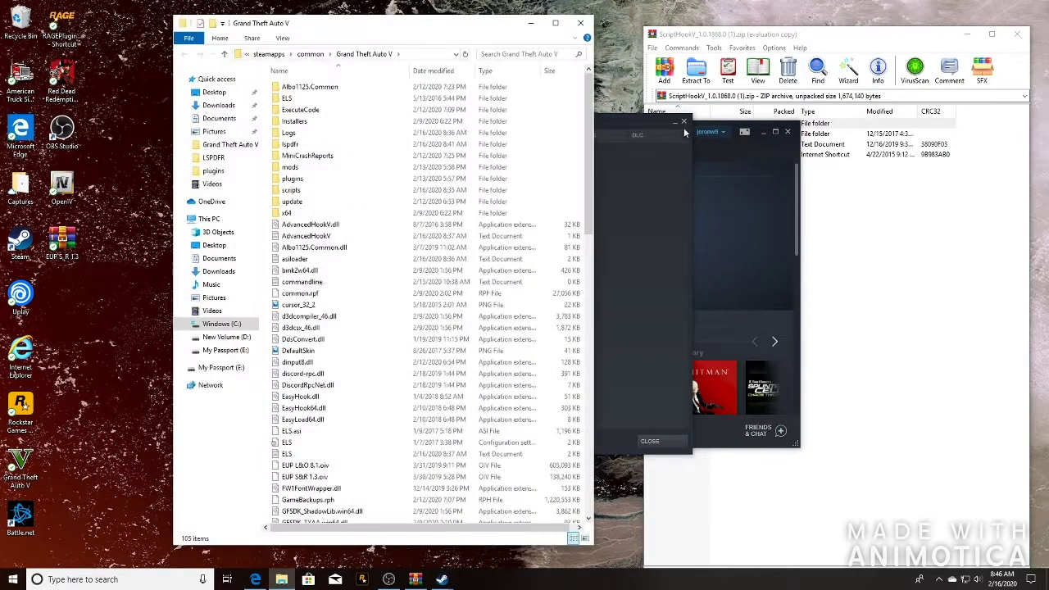
pyautogui.click(749, 190)
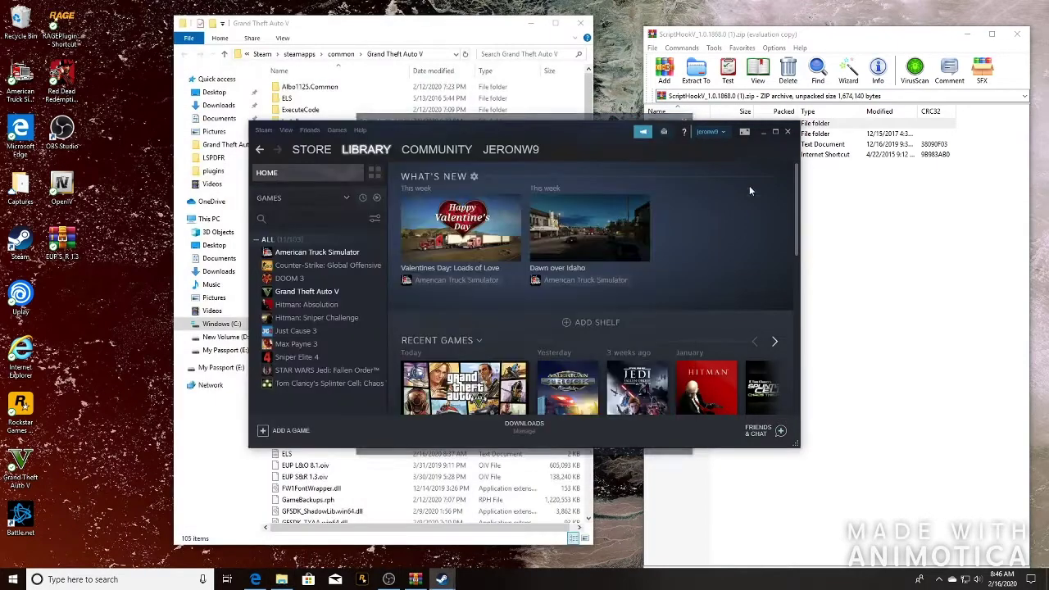
pyautogui.click(787, 131)
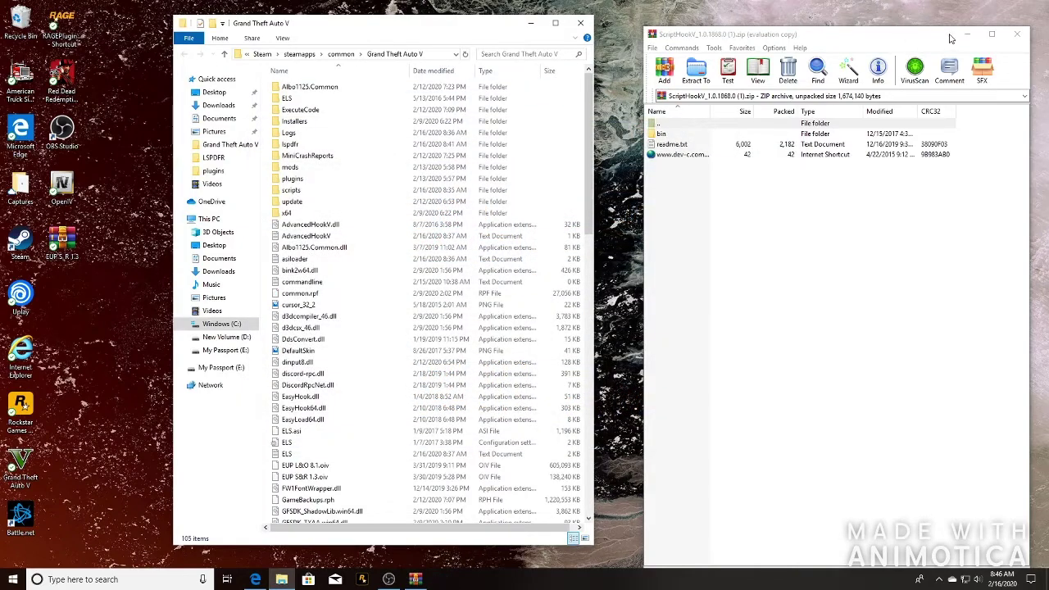
# Step: Inspect the scripts folder inside the Grand Theft Auto V directory and return to the main game folder
pyautogui.click(966, 35)
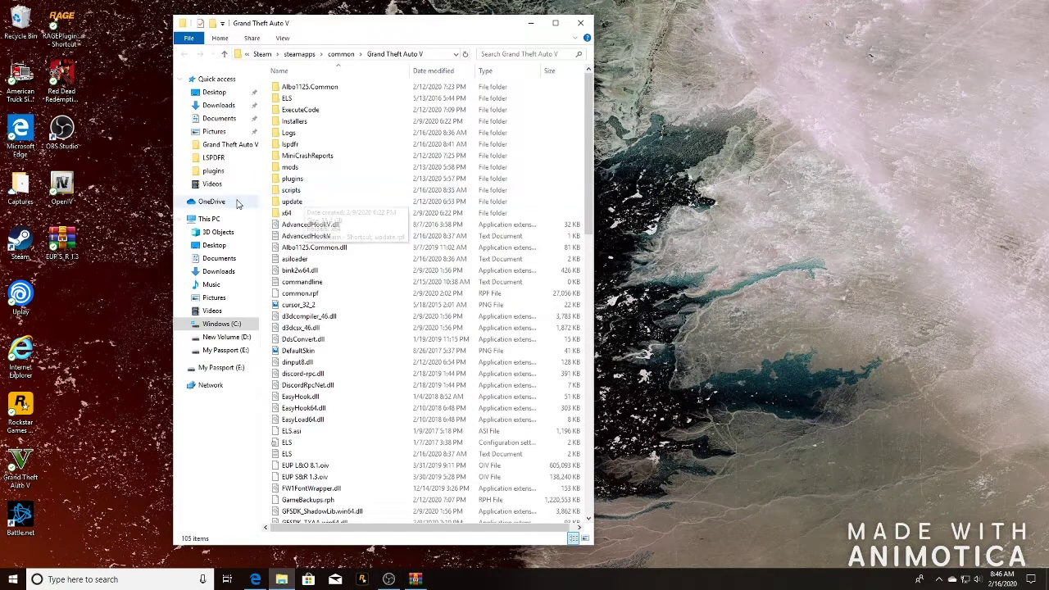
pyautogui.doubleClick(309, 191)
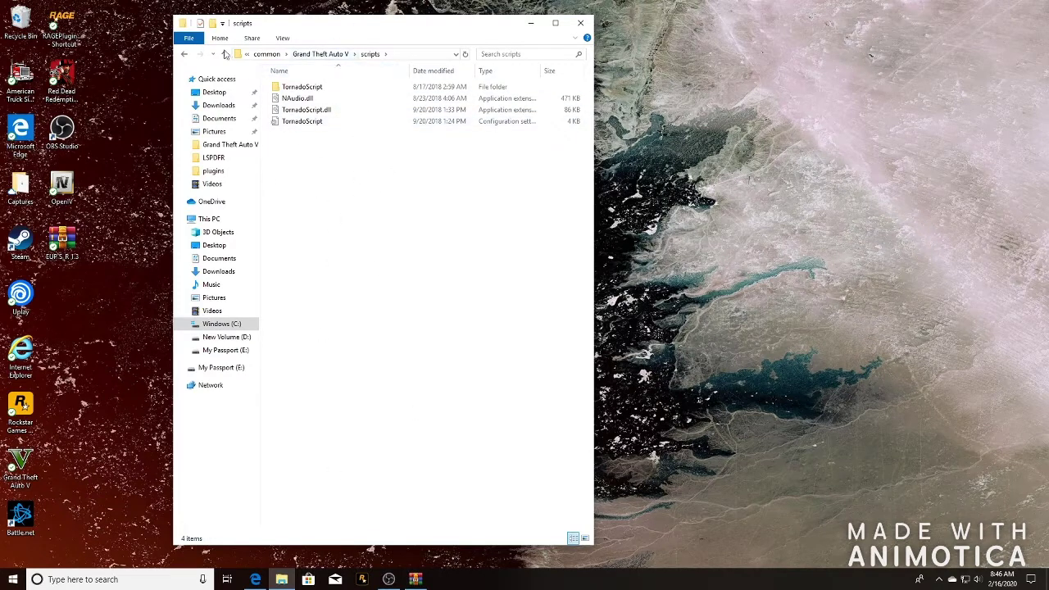
pyautogui.click(184, 55)
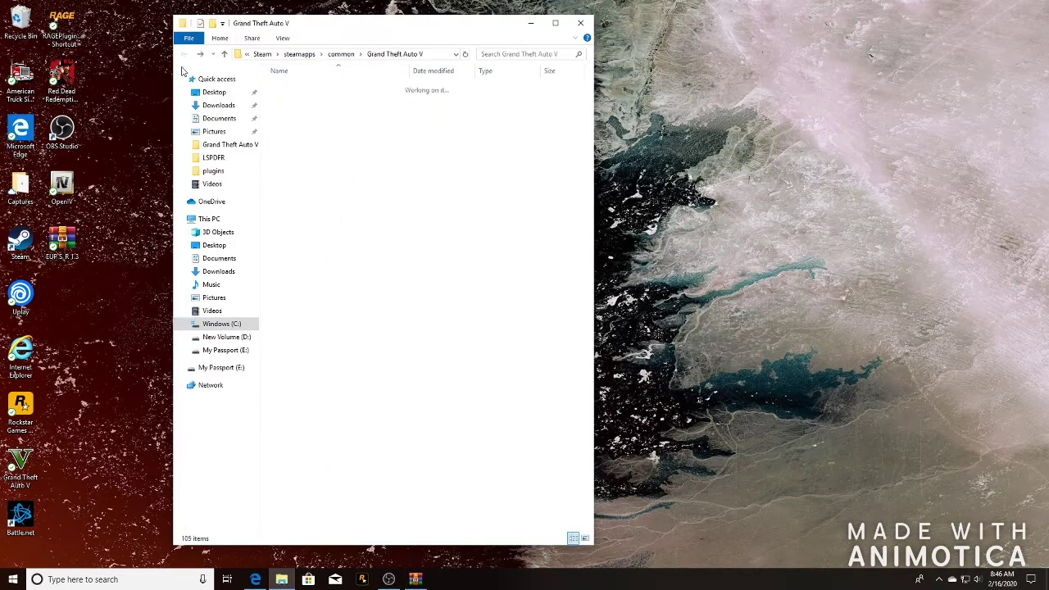
pyautogui.click(532, 24)
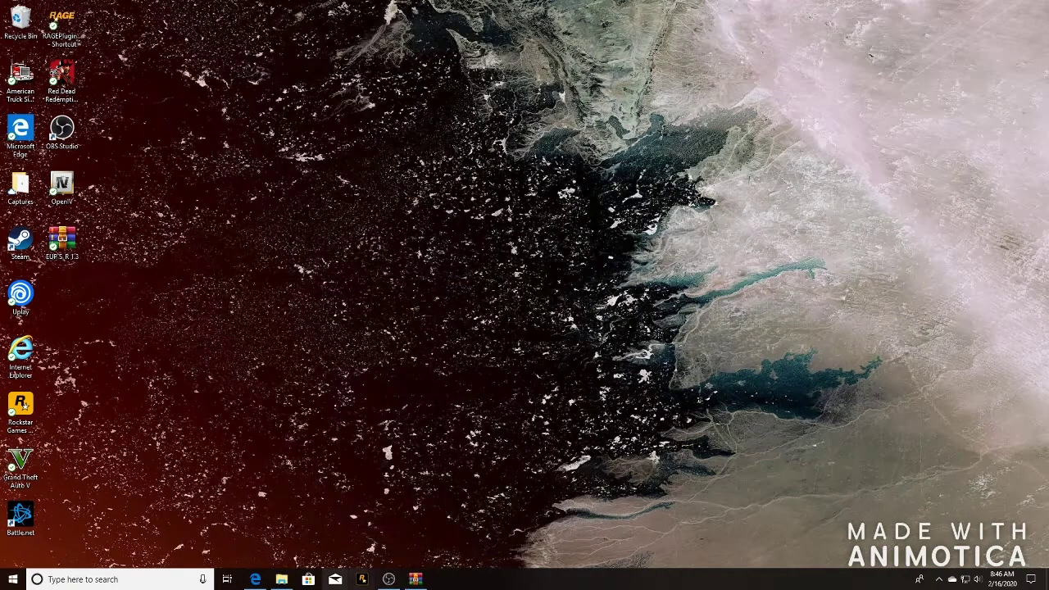
pyautogui.click(280, 579)
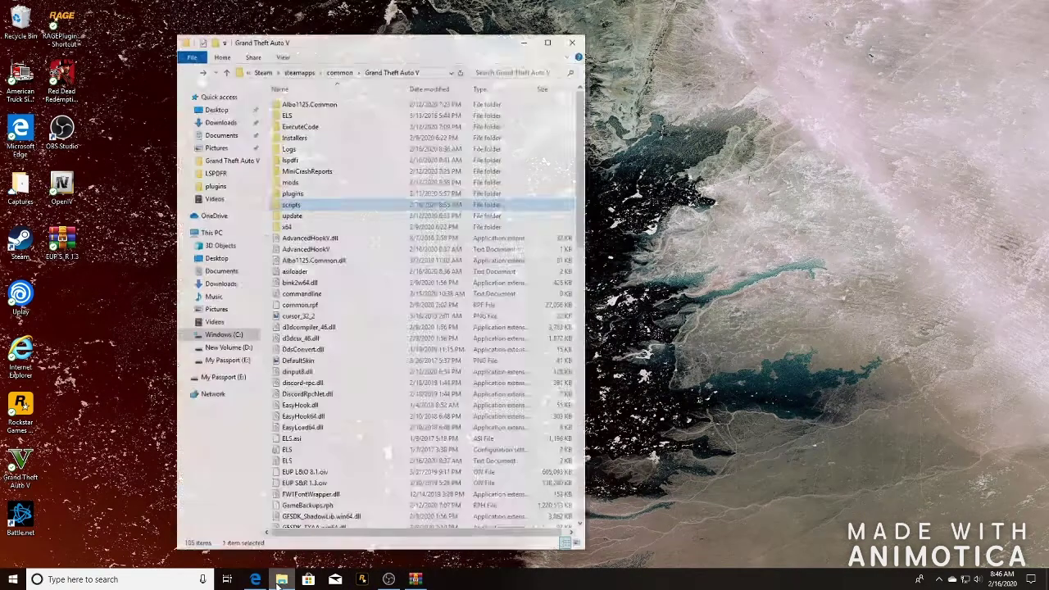
pyautogui.doubleClick(393, 23)
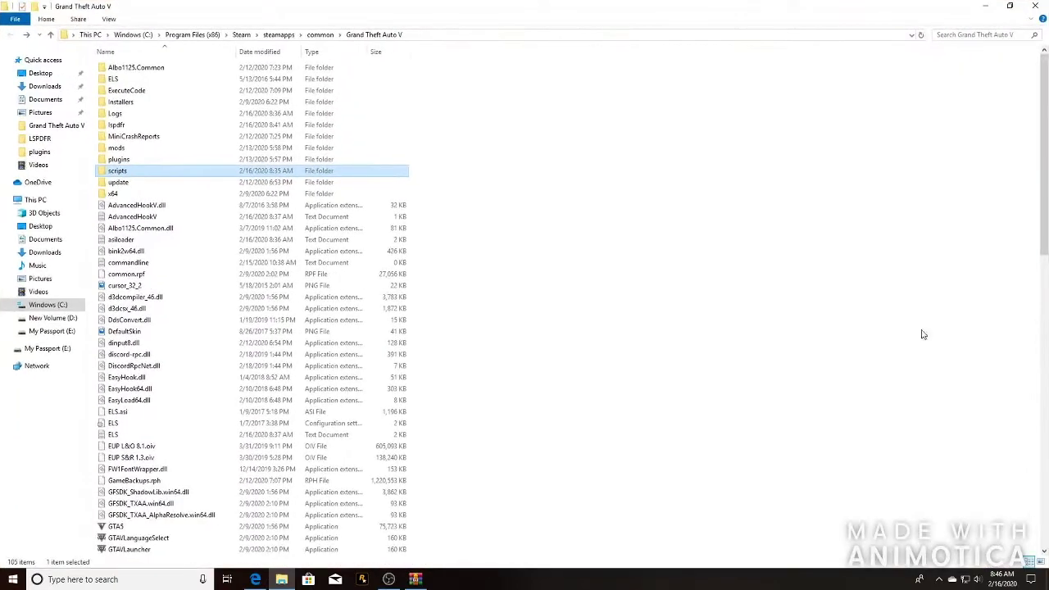
pyautogui.click(1009, 5)
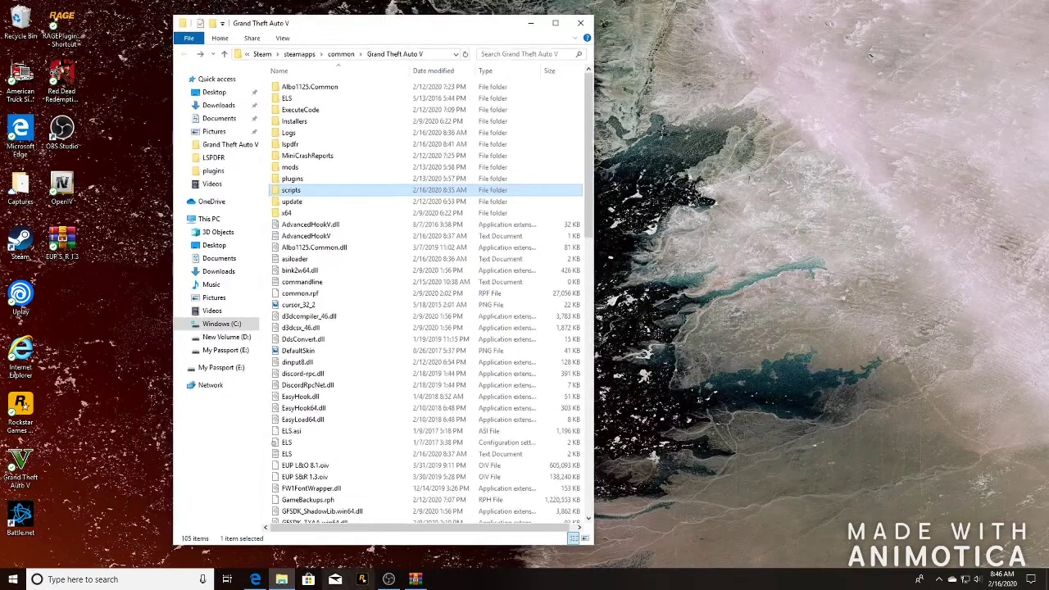
# Step: In the bin folder of the Script Hook V archive, mark only dinput8.dll and ScriptHookV.dll, and close the archive
pyautogui.click(414, 579)
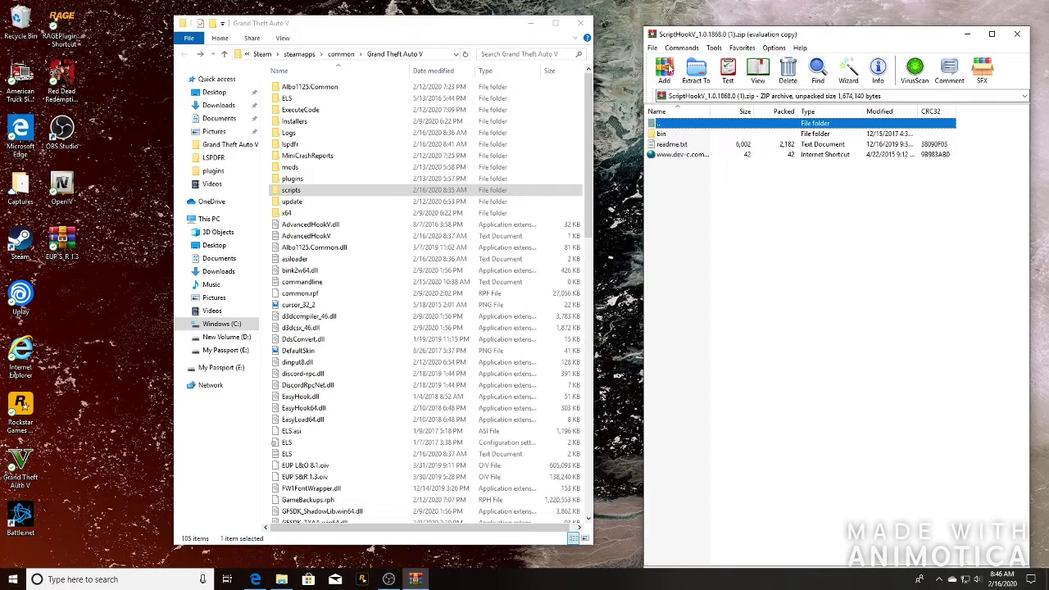
pyautogui.doubleClick(694, 133)
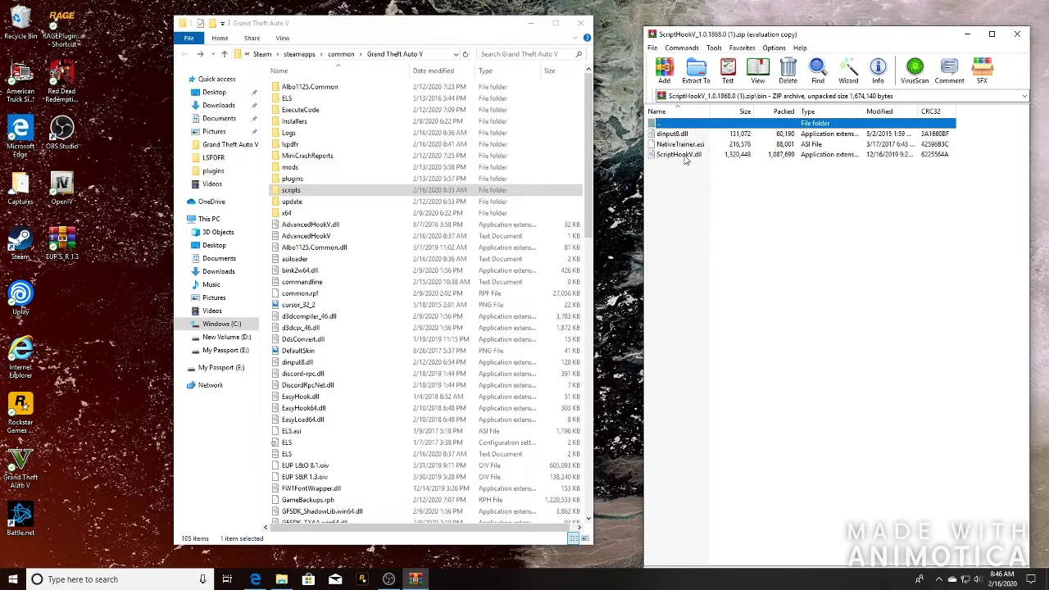
pyautogui.moveTo(690, 188); pyautogui.dragTo(697, 143)
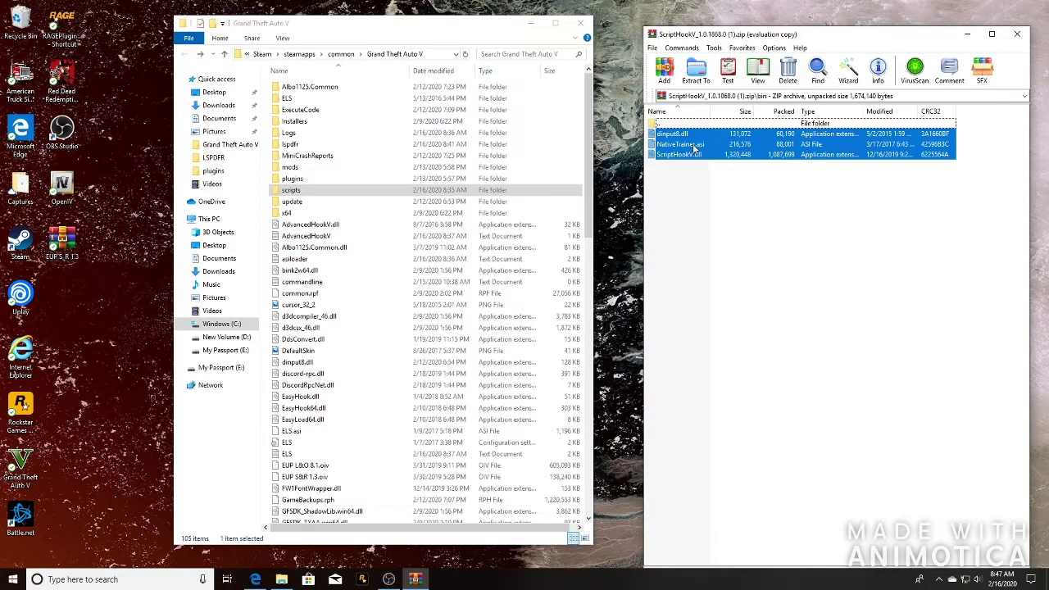
pyautogui.moveTo(693, 147); pyautogui.dragTo(694, 148)
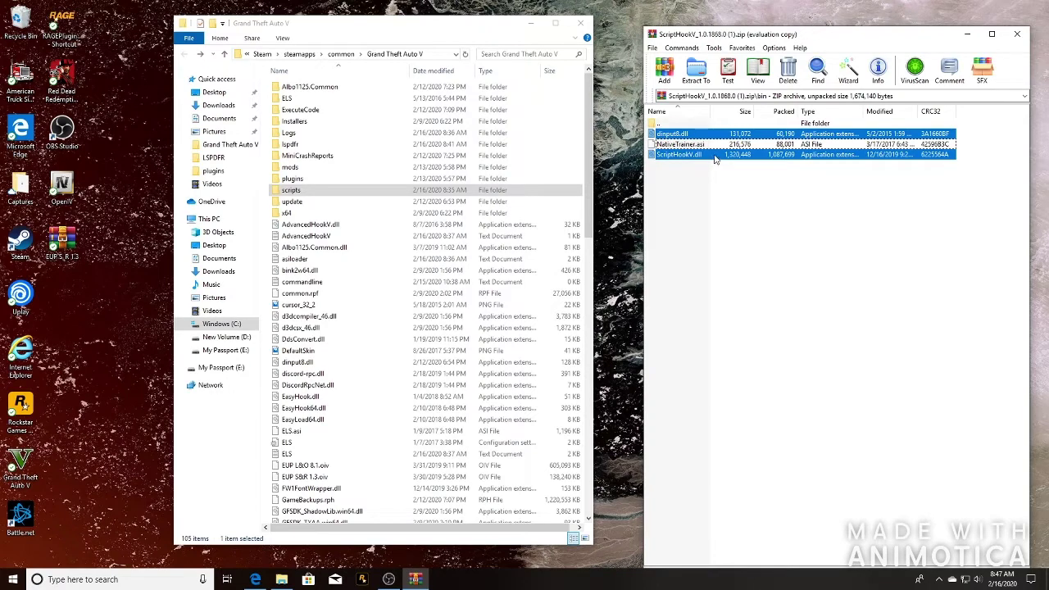
pyautogui.keyDown('ctrl'); pyautogui.click(680, 144); pyautogui.keyUp('ctrl')
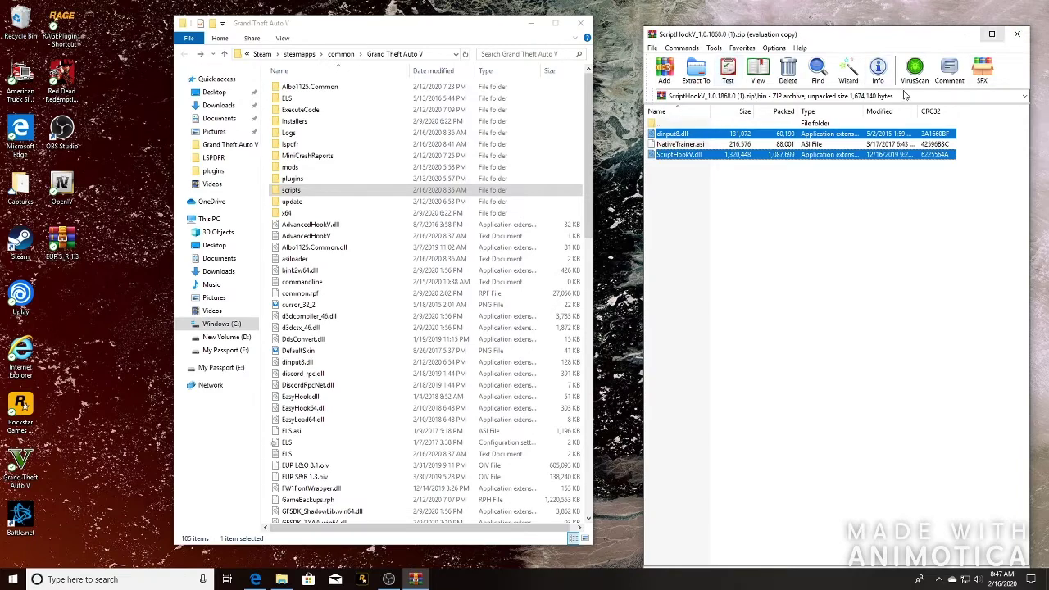
pyautogui.click(1019, 33)
pyautogui.click(530, 23)
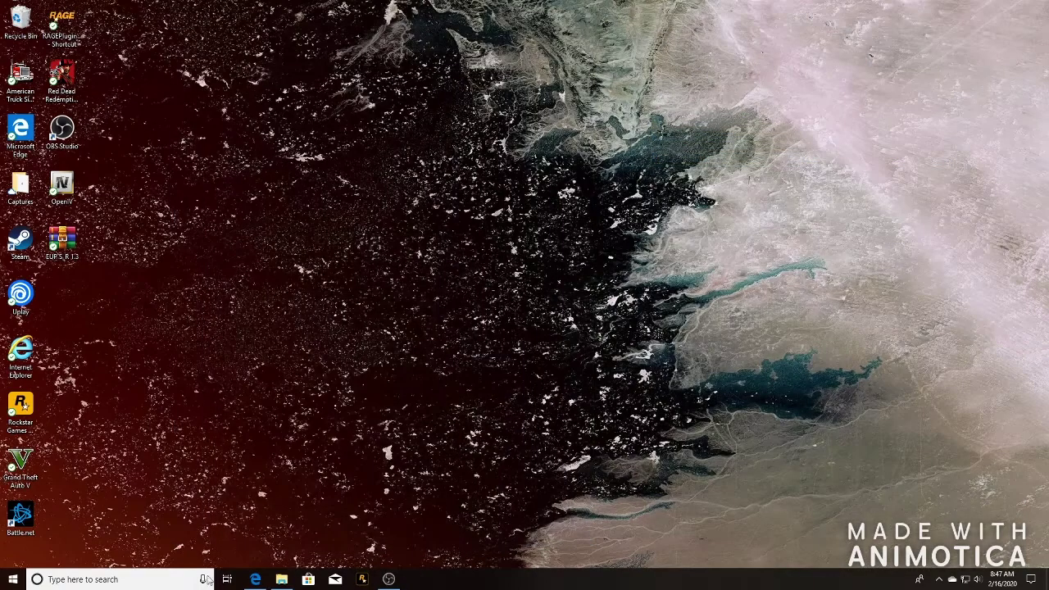
# Step: Download ScriptHookVDotNet.zip of release v3.0.2 from its GitHub releases page and open the archive with the browser out of the way
pyautogui.click(255, 579)
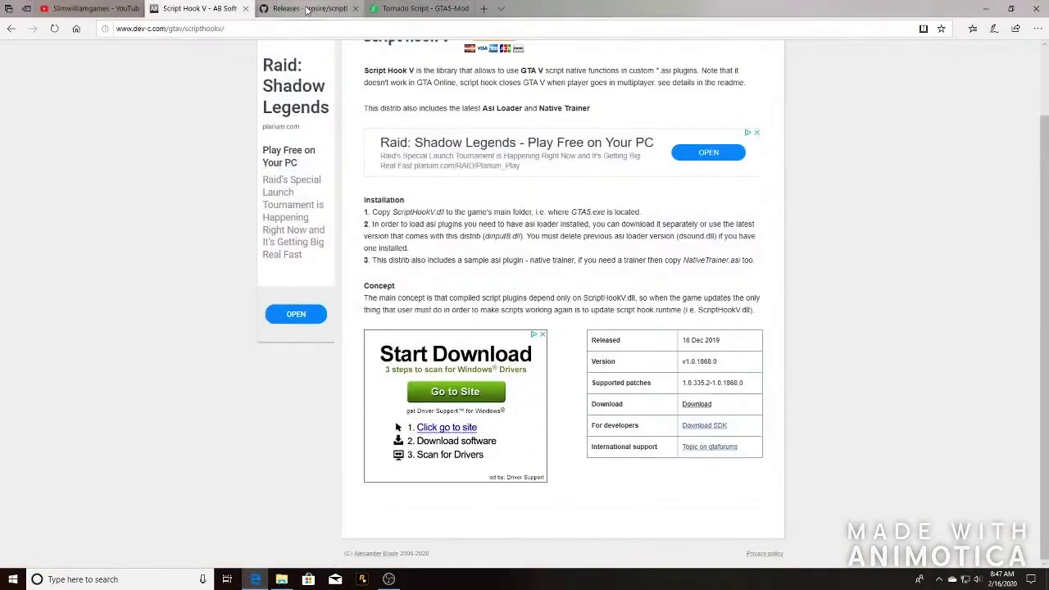
pyautogui.click(304, 9)
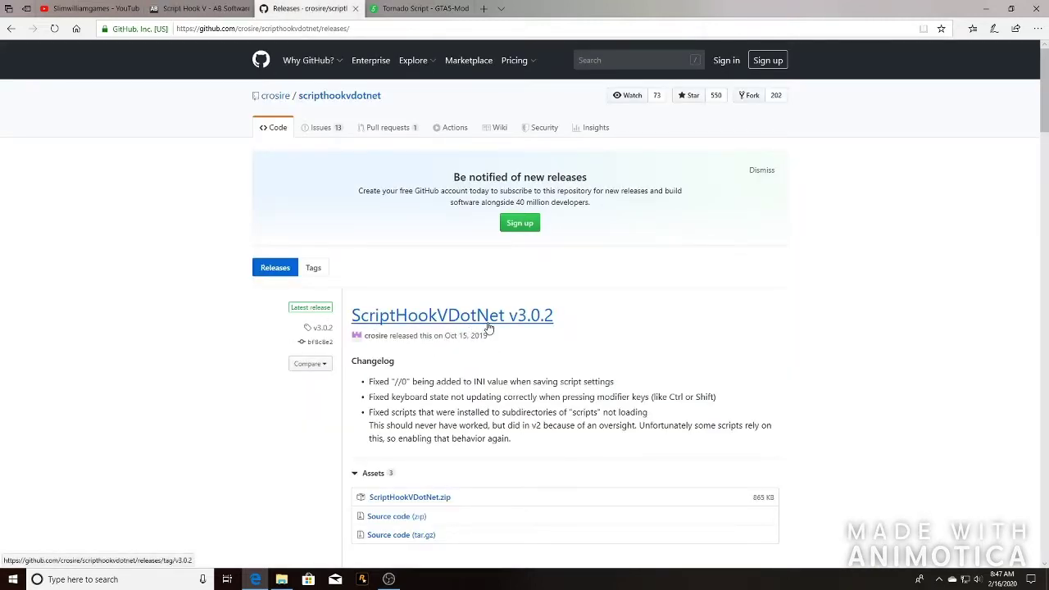
pyautogui.scroll(-2, 506, 312)
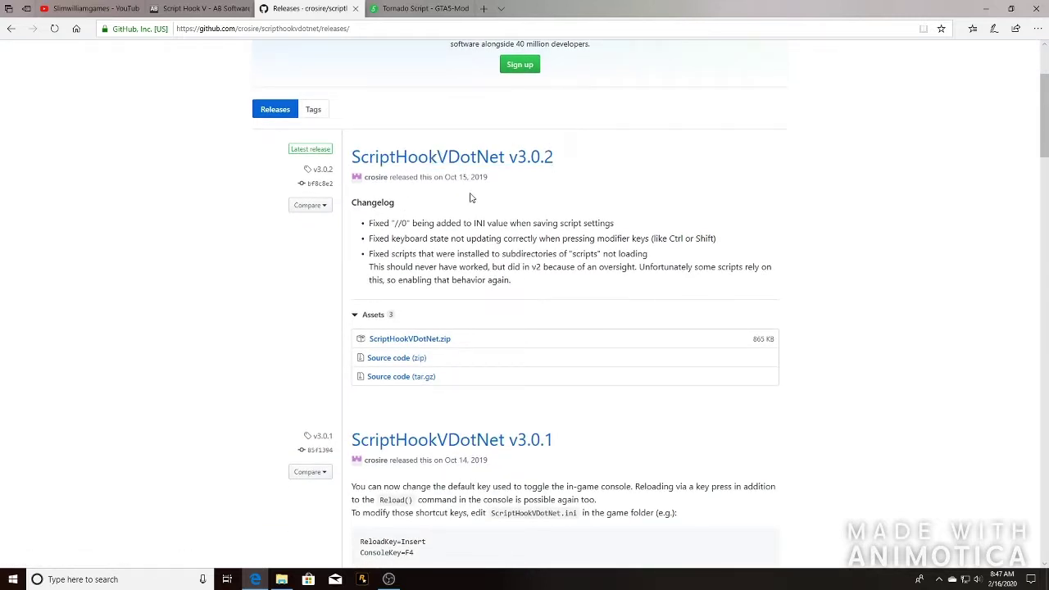
pyautogui.click(410, 339)
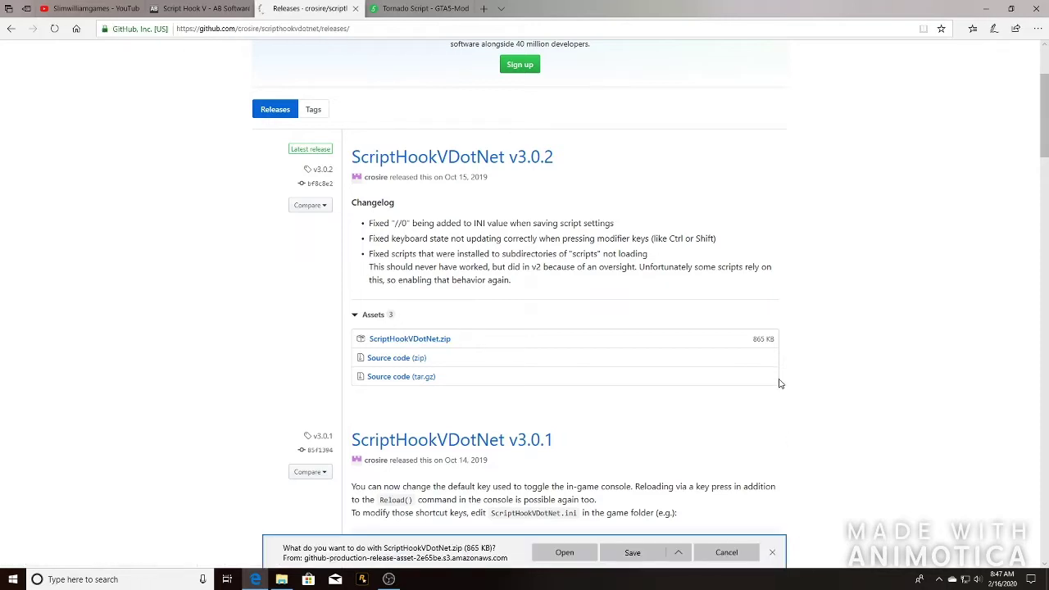
pyautogui.click(563, 552)
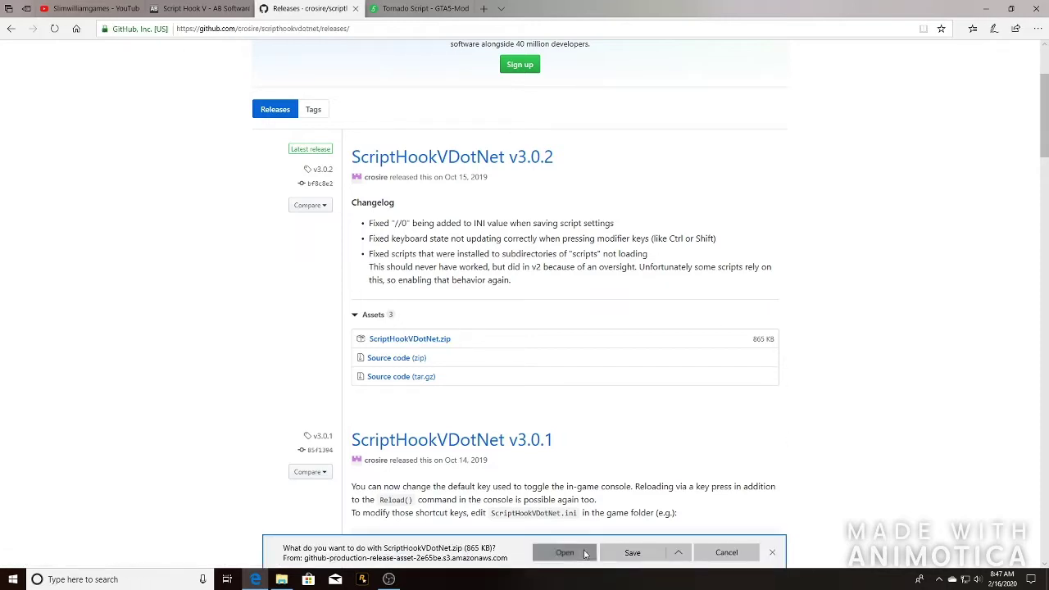
pyautogui.click(987, 15)
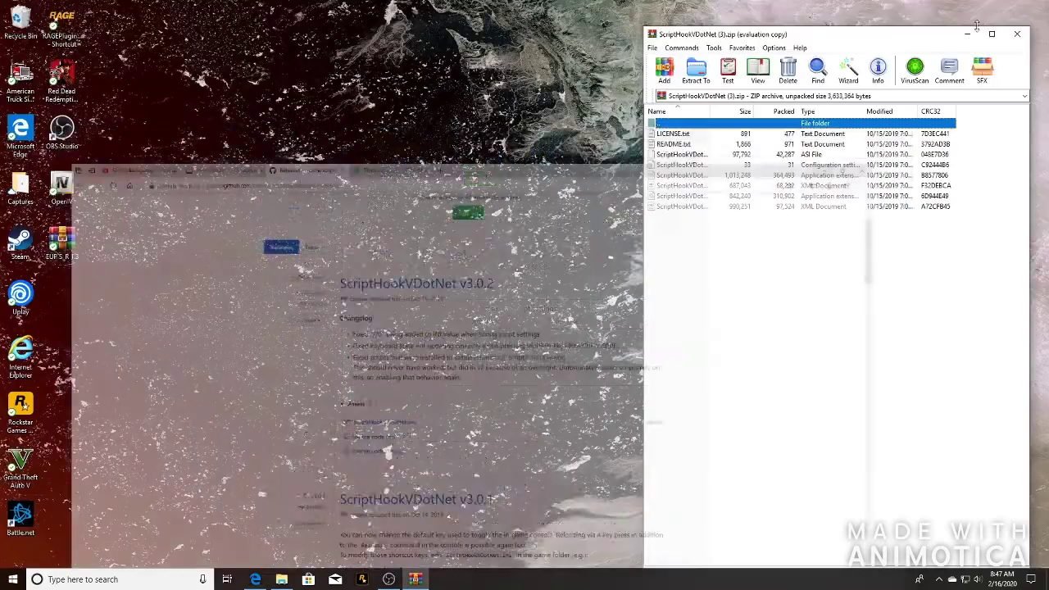
# Step: Arrange the Grand Theft Auto V folder and the ScriptHookVDotNet archive side by side
pyautogui.click(282, 579)
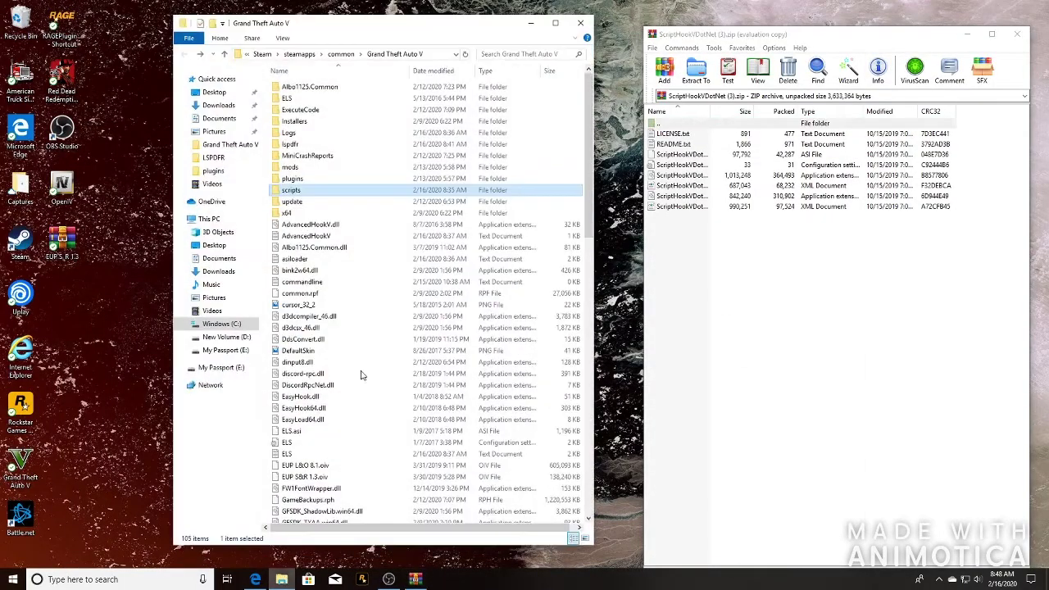
pyautogui.moveTo(747, 39); pyautogui.dragTo(711, 21)
pyautogui.moveTo(372, 546); pyautogui.dragTo(378, 566)
pyautogui.moveTo(337, 16); pyautogui.dragTo(218, 16)
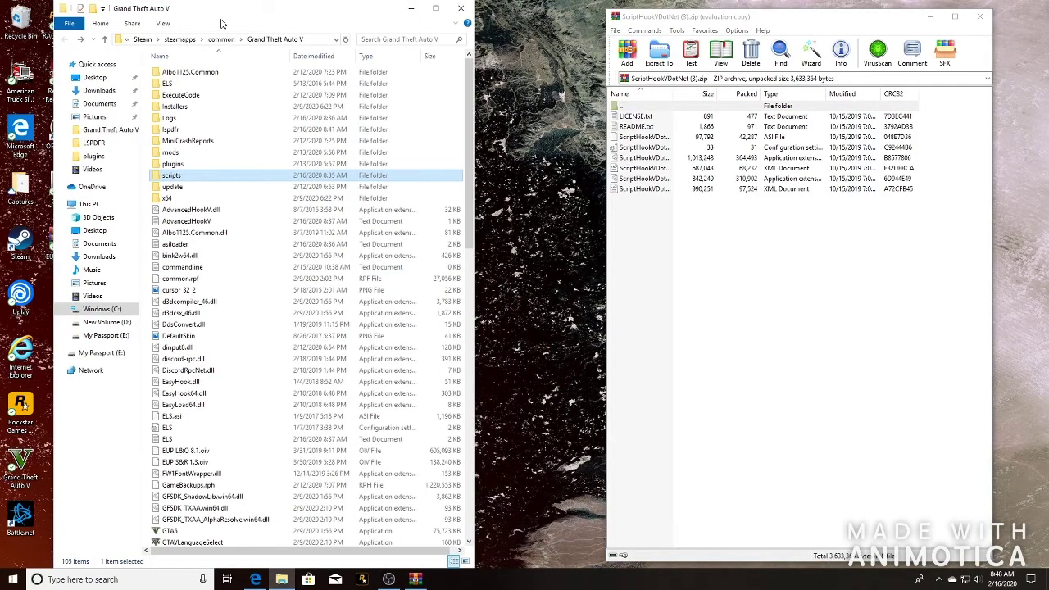
pyautogui.click(699, 10)
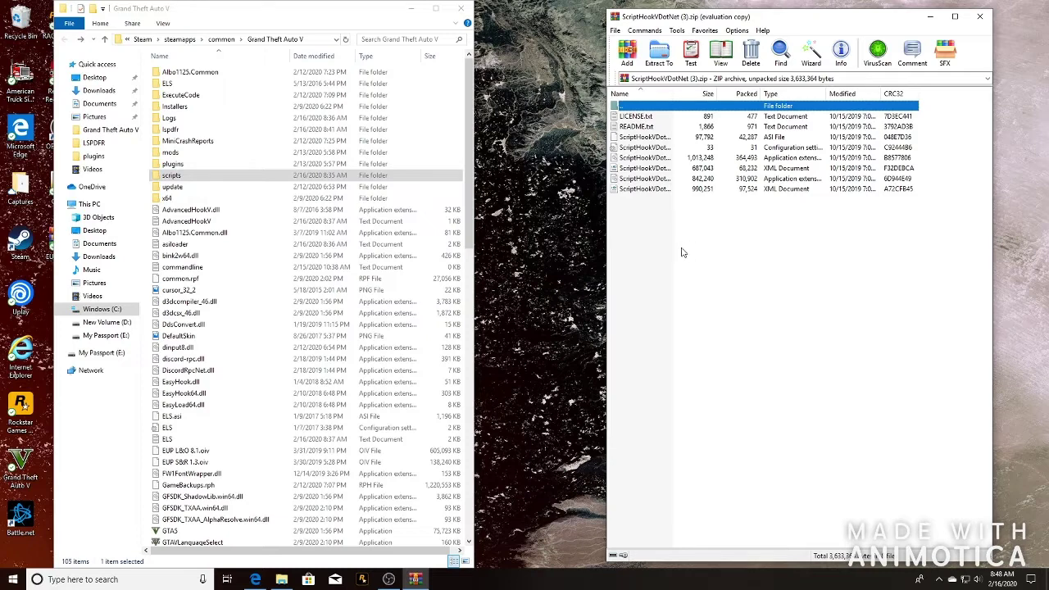
# Step: Try to copy ScriptHookVDotNet.asi and the two ScriptHookVDotNet DLL files into the Grand Theft Auto V folder, and close the archive
pyautogui.click(646, 180)
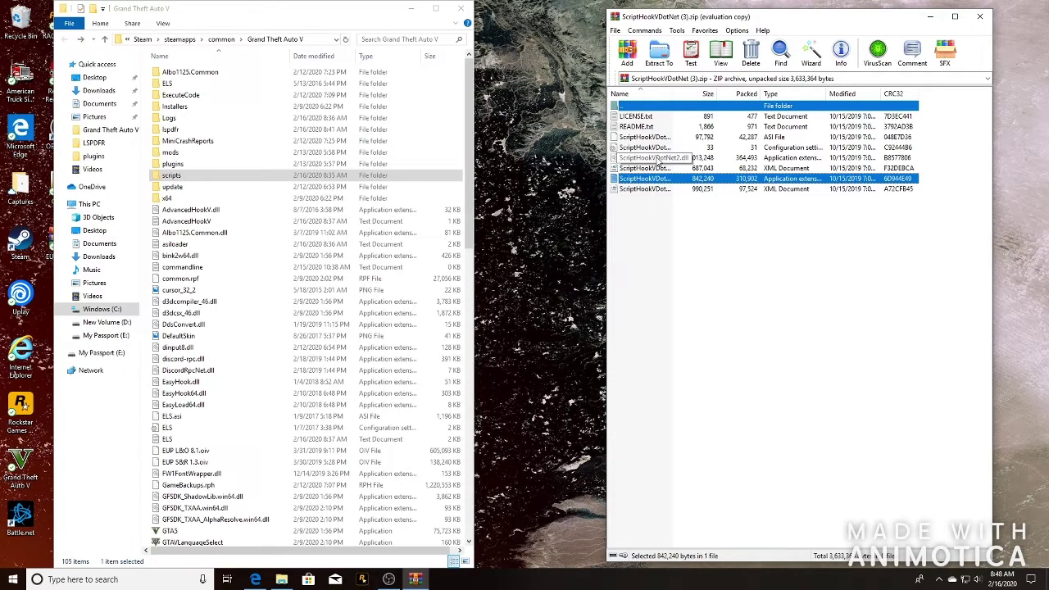
pyautogui.keyDown('ctrl'); pyautogui.click(657, 158); pyautogui.keyUp('ctrl')
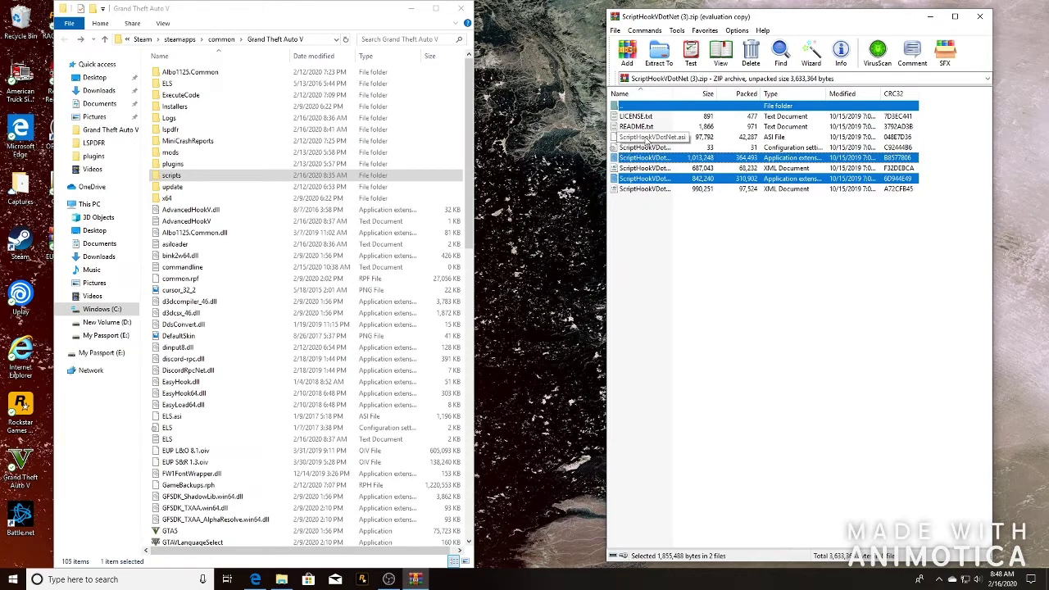
pyautogui.keyDown('ctrl'); pyautogui.click(647, 137); pyautogui.keyUp('ctrl')
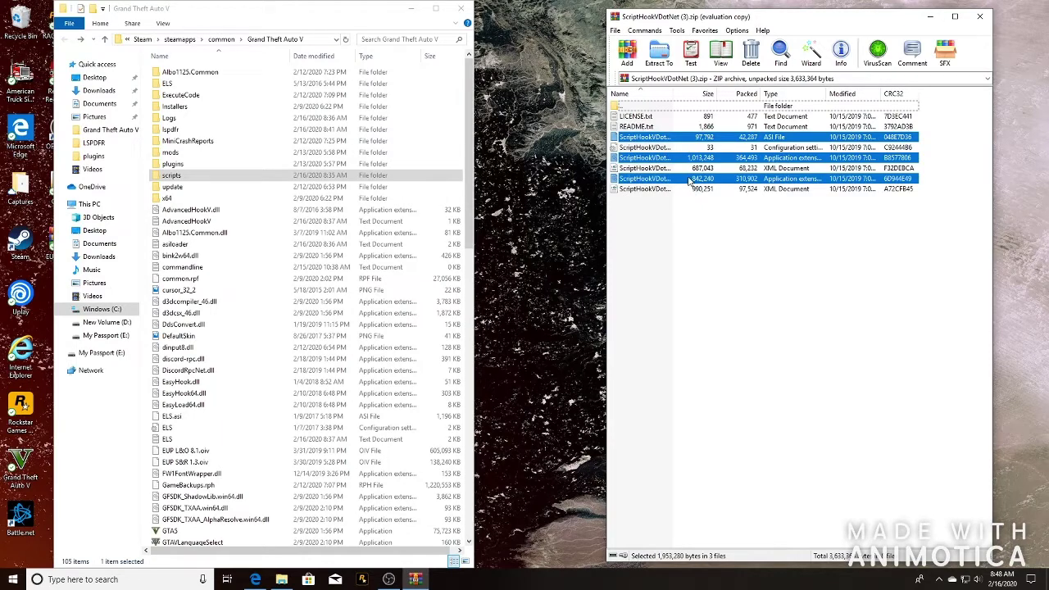
pyautogui.moveTo(690, 182); pyautogui.dragTo(267, 316)
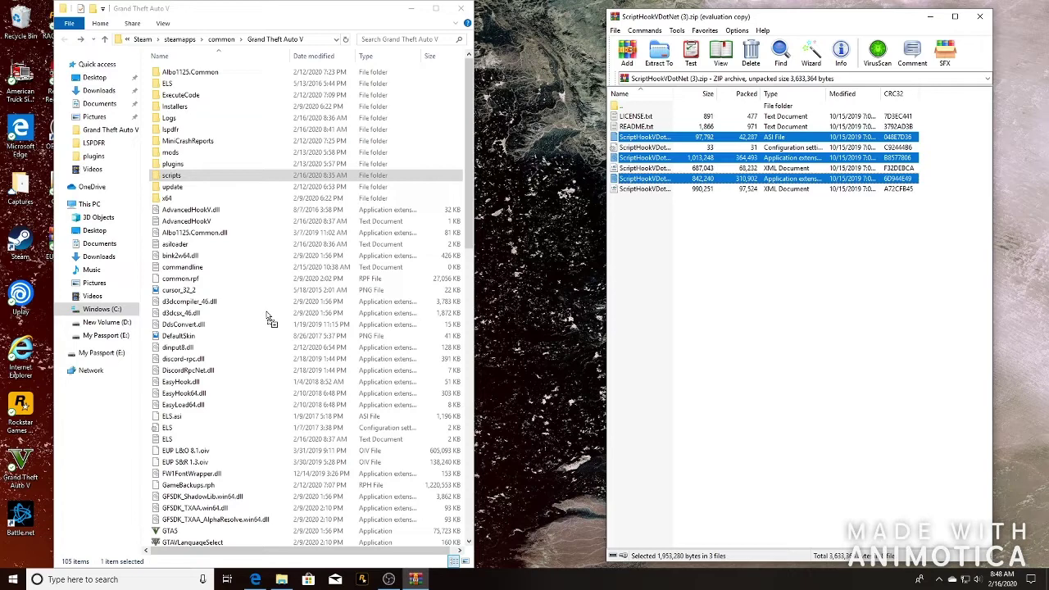
pyautogui.moveTo(269, 317); pyautogui.dragTo(727, 246)
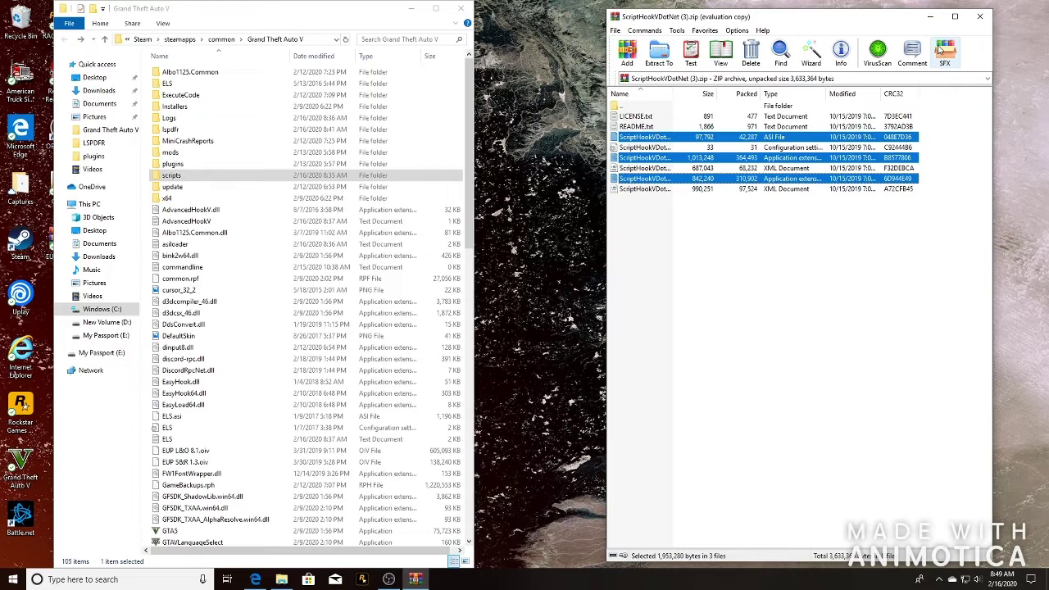
pyautogui.click(979, 16)
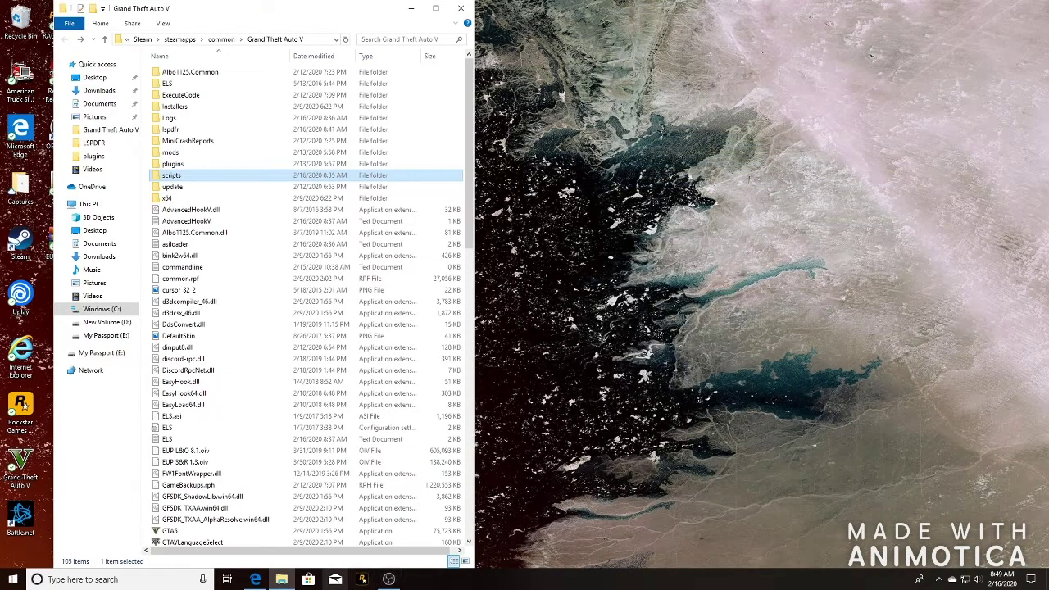
pyautogui.click(408, 11)
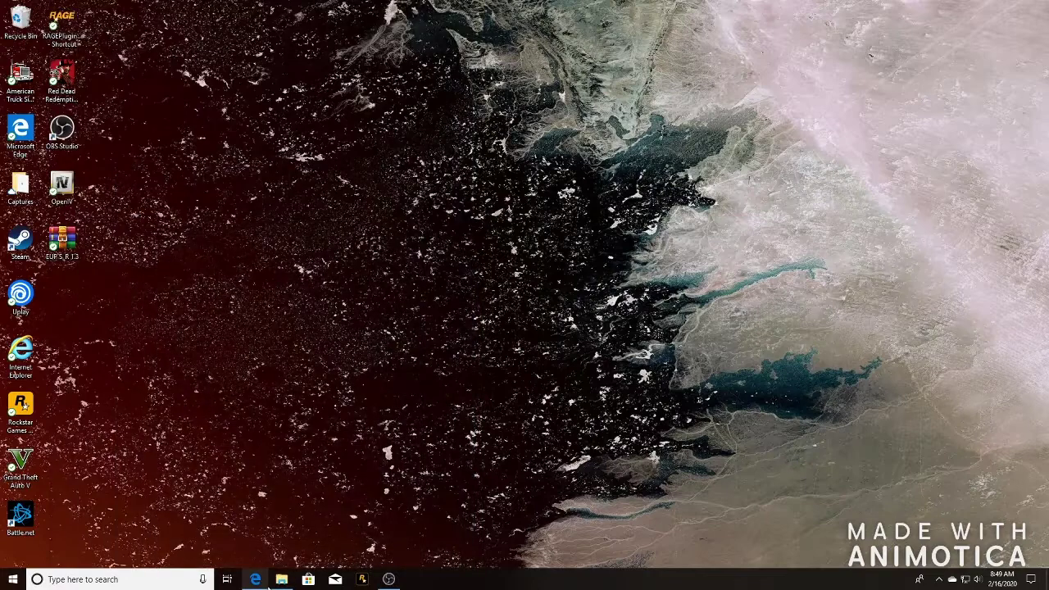
# Step: Download Tornado Script 1.3.1 from its GTA5-Mods page and open the zip archive with the browser out of the way
pyautogui.click(256, 579)
pyautogui.click(419, 9)
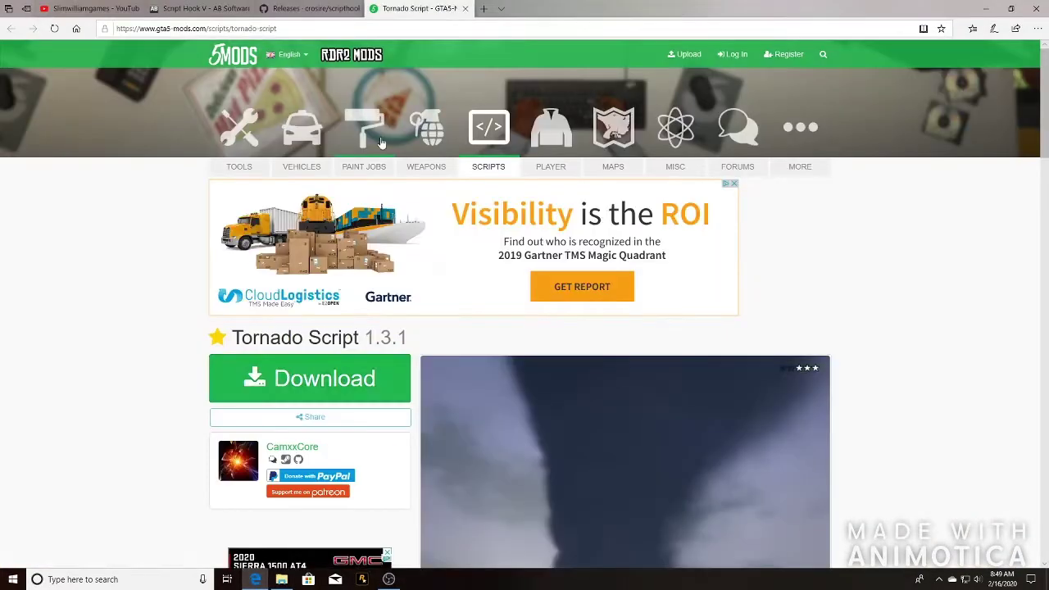
pyautogui.scroll(-2, 219, 262)
pyautogui.scroll(-2, 369, 203)
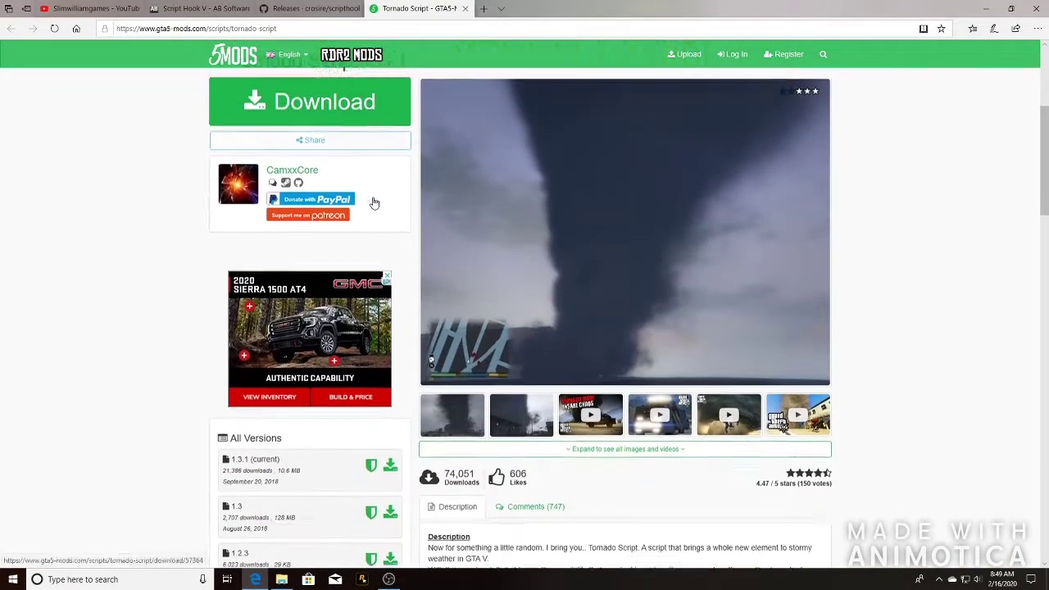
pyautogui.scroll(2, 352, 209)
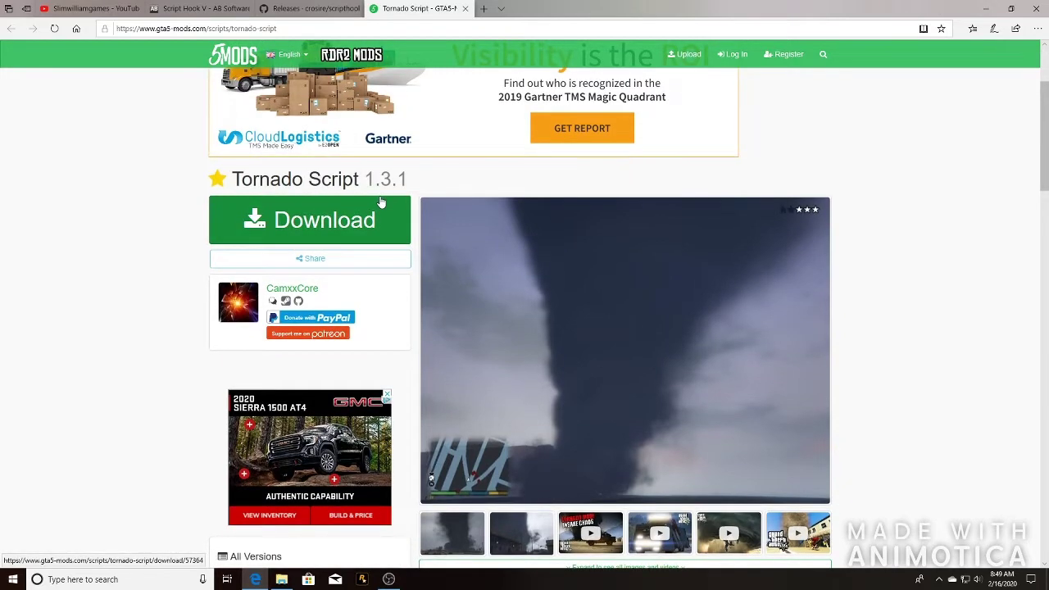
pyautogui.click(373, 216)
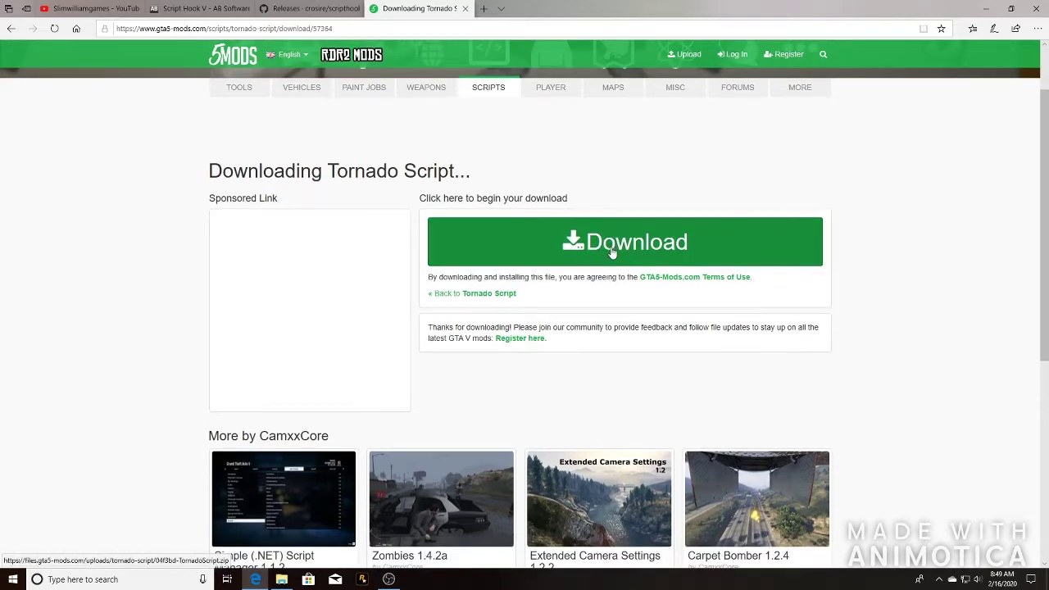
pyautogui.click(611, 252)
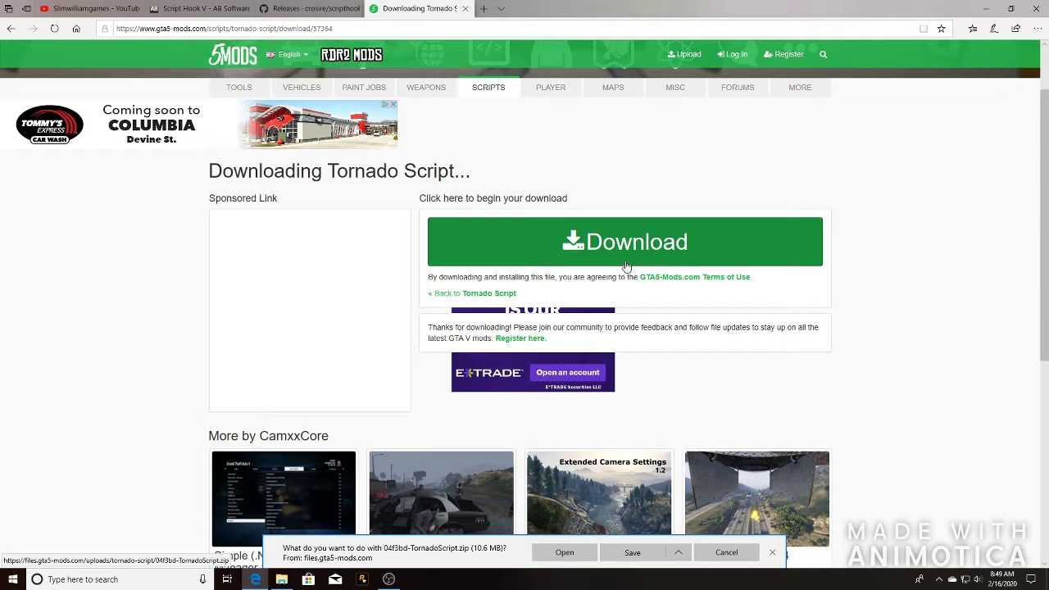
pyautogui.scroll(-4, 389, 430)
pyautogui.scroll(4, 395, 427)
pyautogui.click(564, 552)
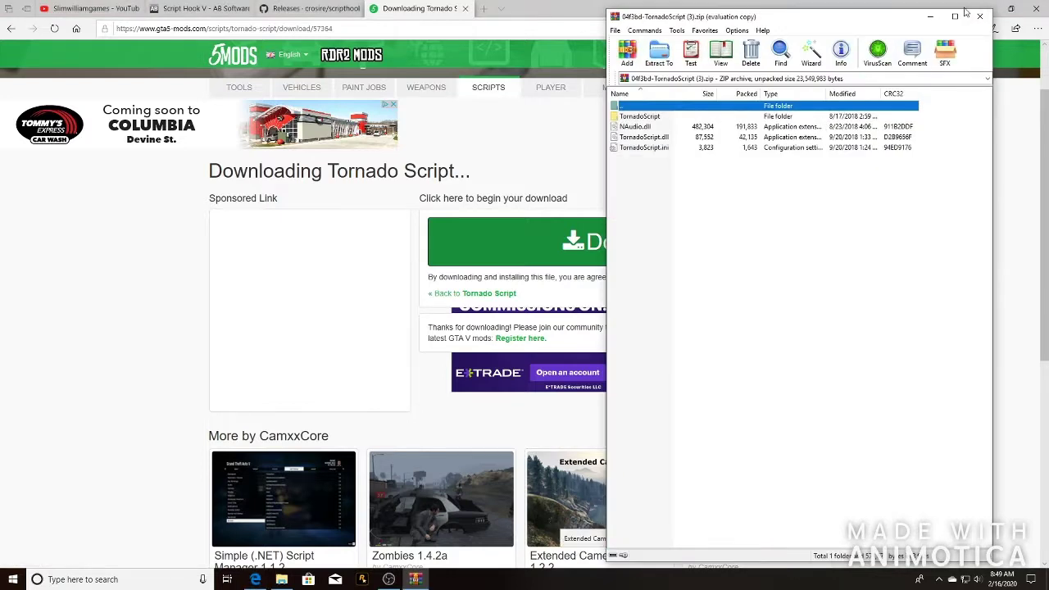
pyautogui.moveTo(965, 12); pyautogui.dragTo(895, 81)
pyautogui.click(987, 8)
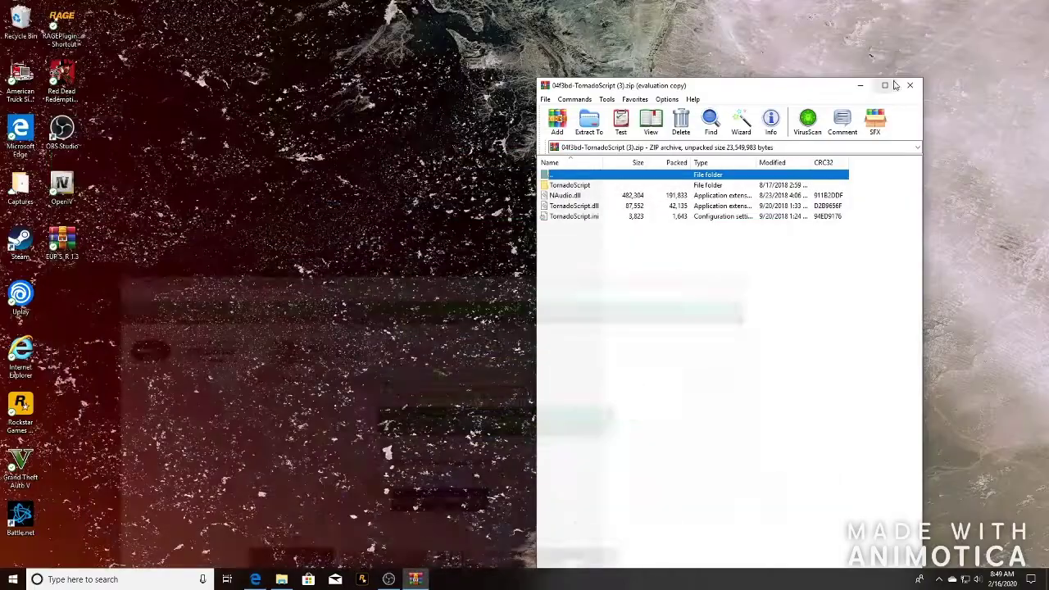
# Step: Place the TornadoScript archive beside the Grand Theft Auto V folder and open the game's scripts folder
pyautogui.click(281, 579)
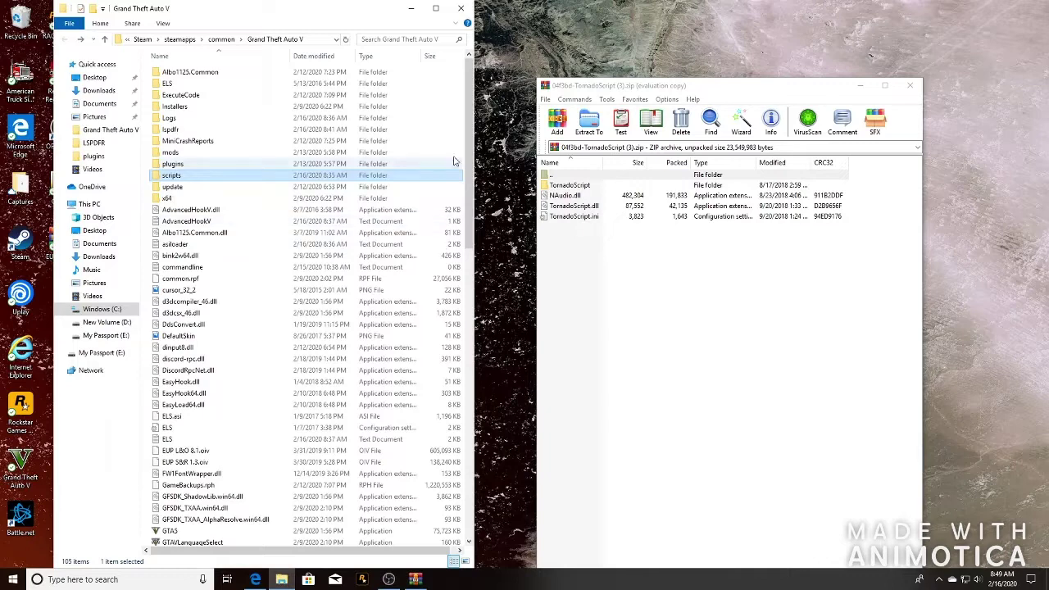
pyautogui.moveTo(665, 85); pyautogui.dragTo(665, 9)
pyautogui.click(1009, 7)
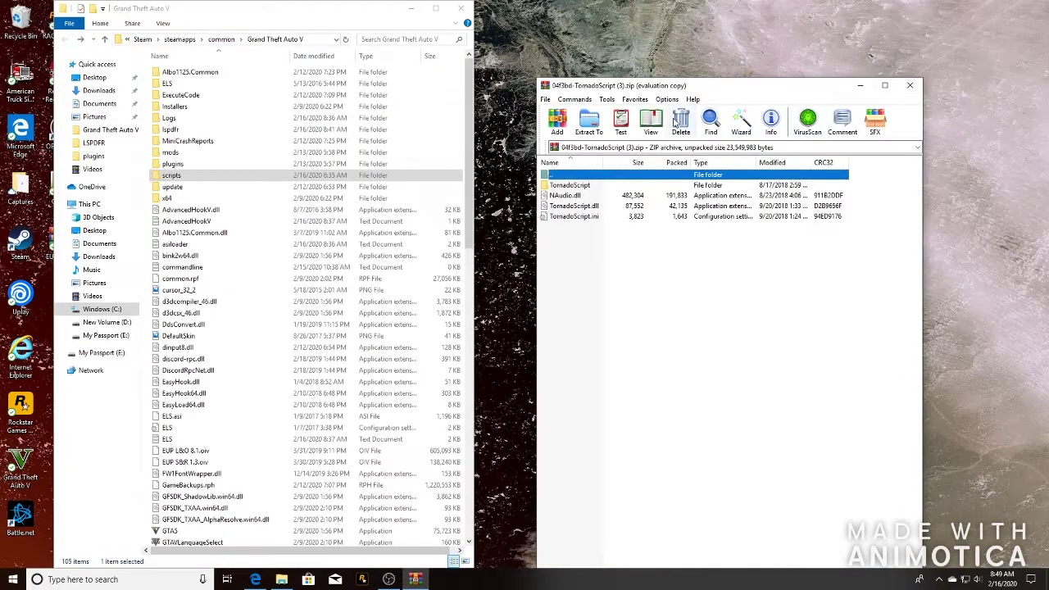
pyautogui.moveTo(665, 80); pyautogui.dragTo(665, 1)
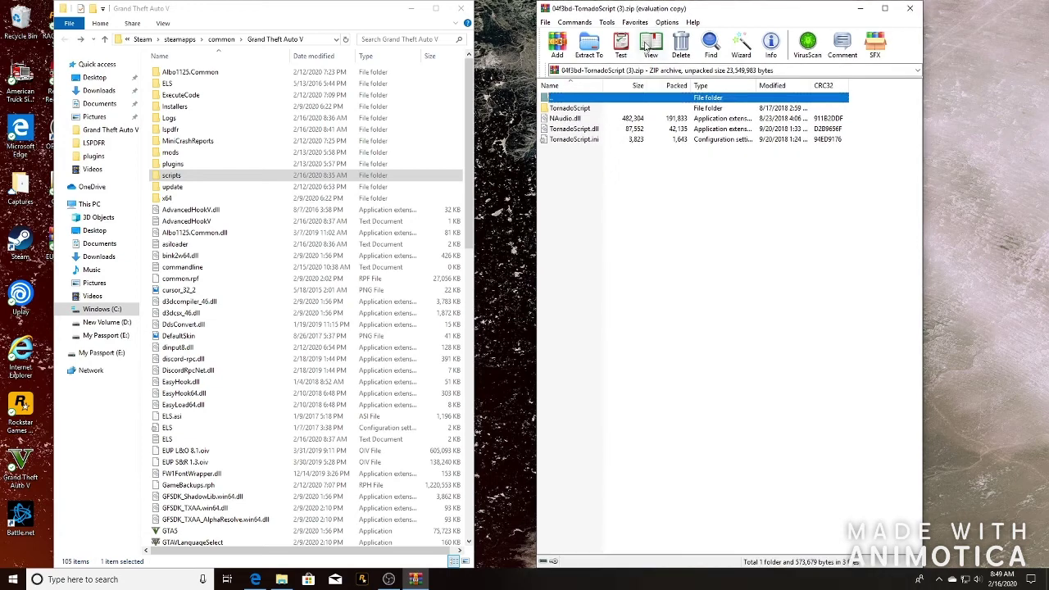
pyautogui.click(177, 176)
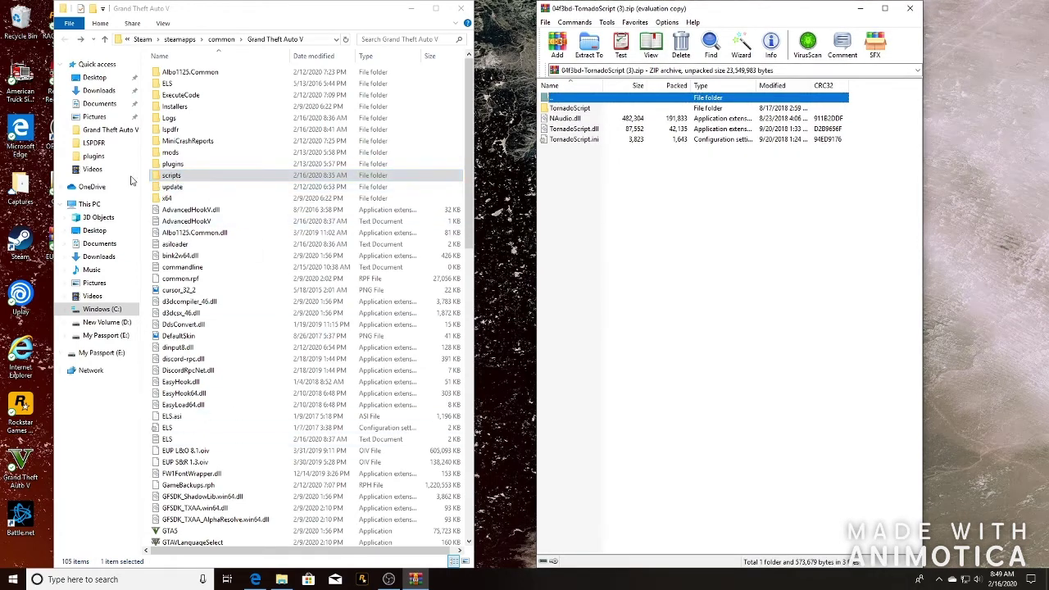
pyautogui.doubleClick(189, 179)
# Step: Try to copy the TornadoScript folder, NAudio.dll, TornadoScript.dll and TornadoScript.ini into the scripts folder, and close the archive
pyautogui.moveTo(605, 188); pyautogui.dragTo(240, 146)
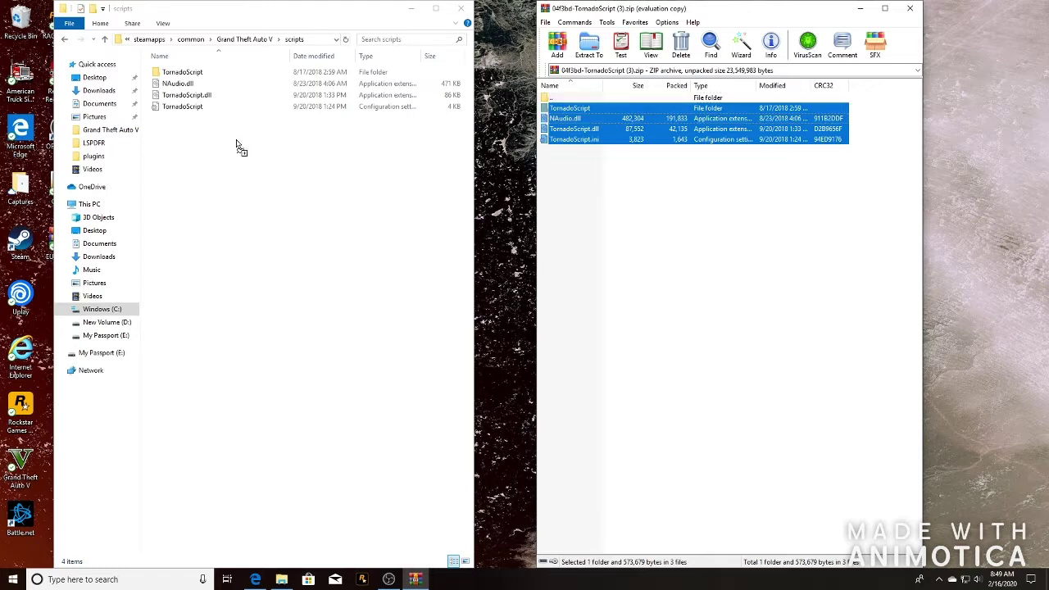
pyautogui.moveTo(238, 146); pyautogui.dragTo(538, 117)
pyautogui.click(909, 9)
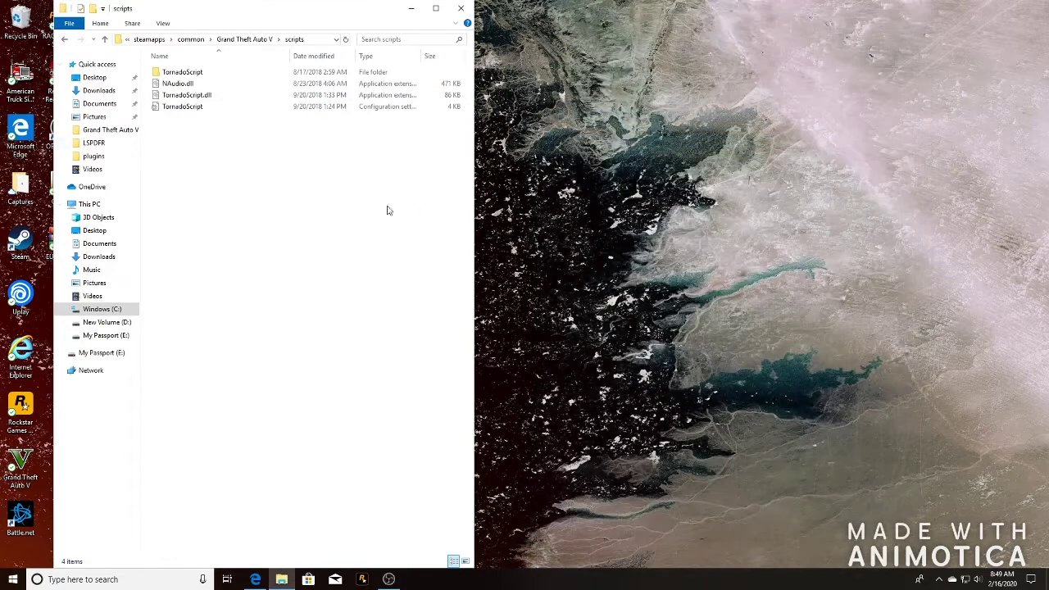
# Step: Check the keybind and vortex settings in the TornadoScript configuration file, and close the file and the scripts folder
pyautogui.doubleClick(210, 107)
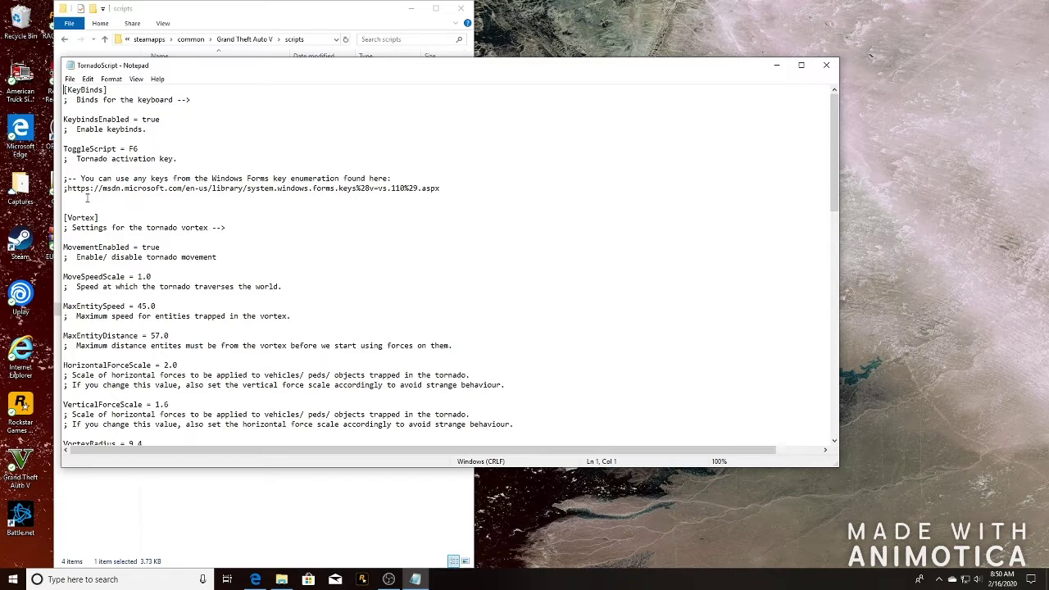
pyautogui.click(829, 69)
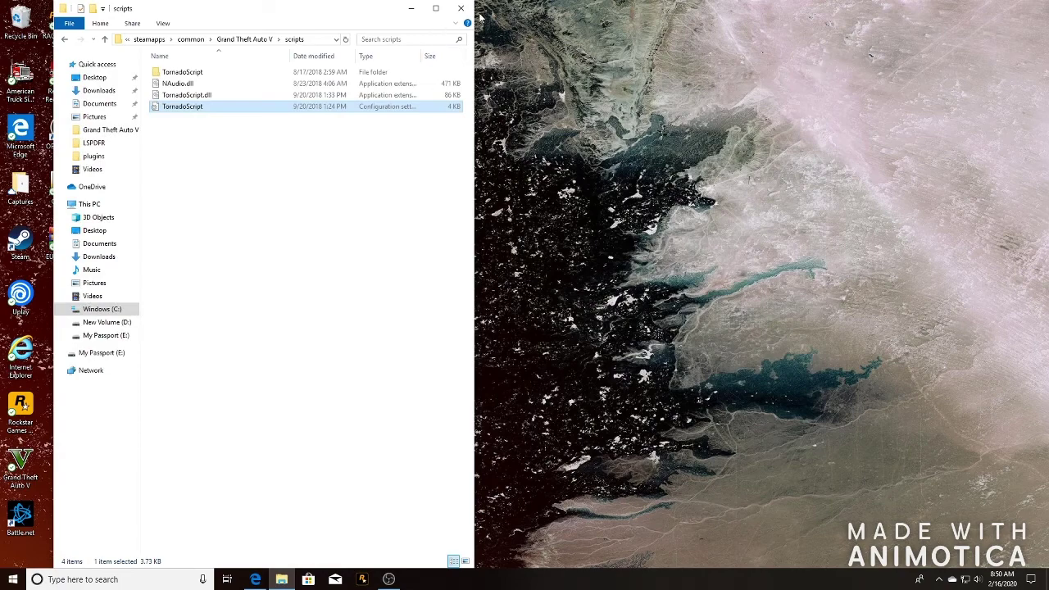
pyautogui.click(461, 9)
pyautogui.click(354, 473)
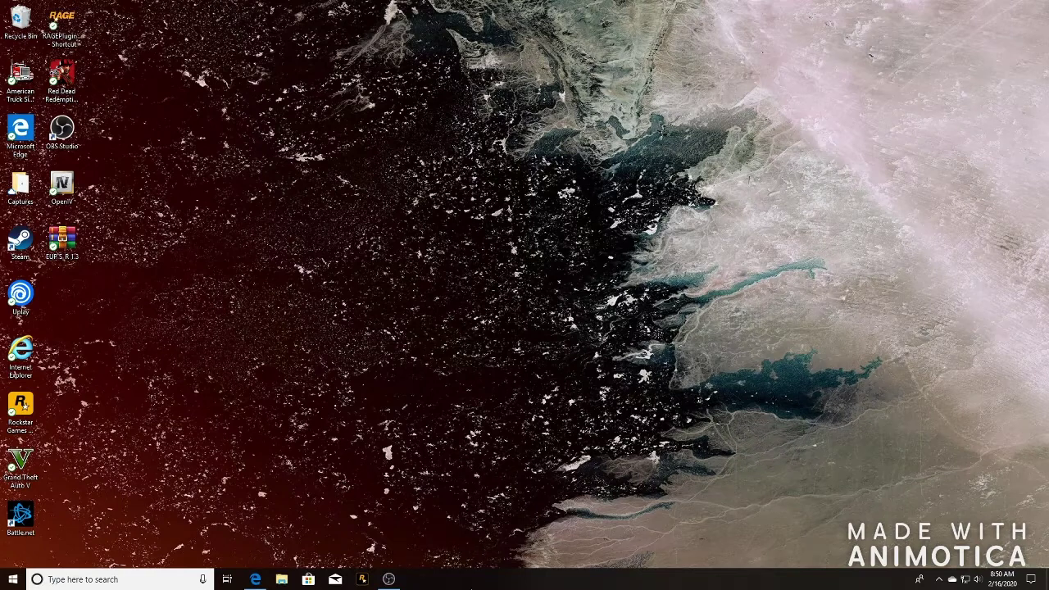
pyautogui.click(361, 580)
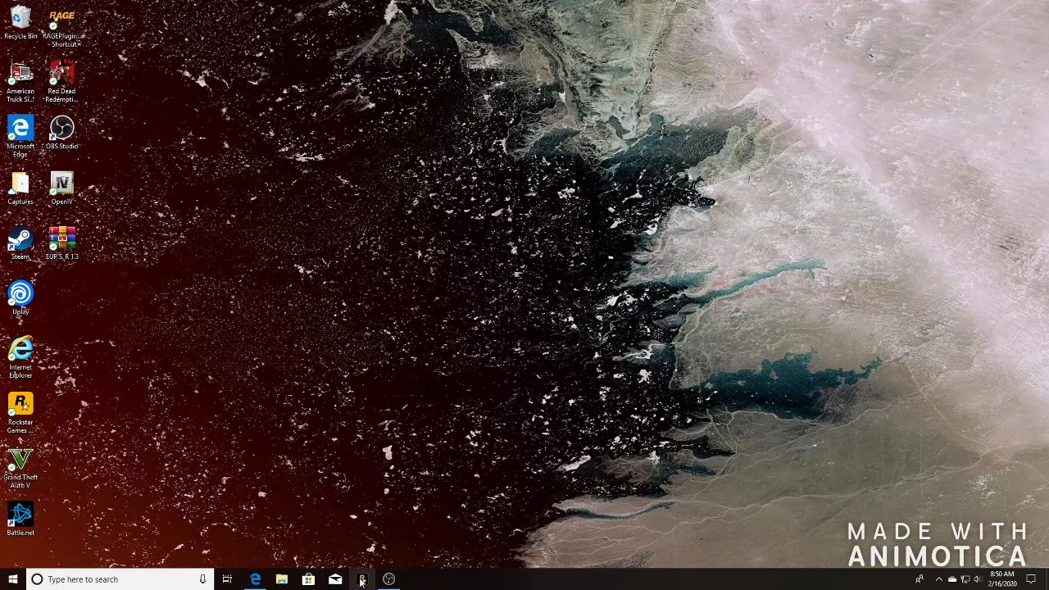